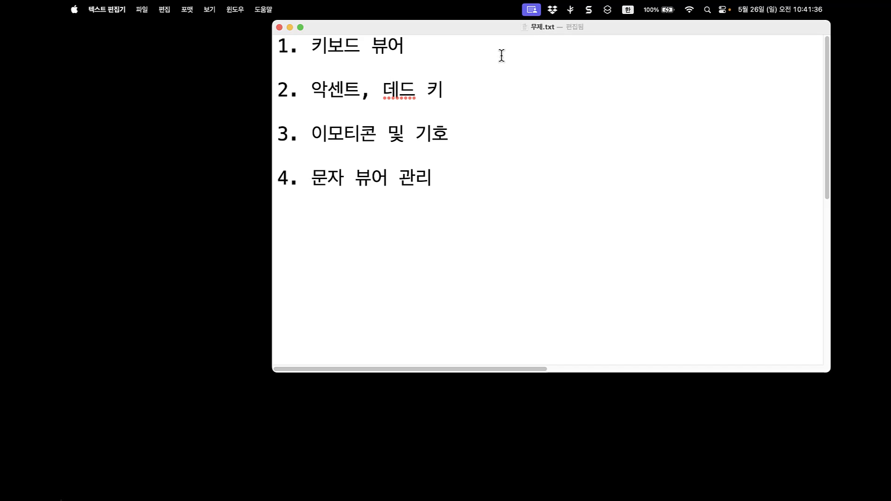
# Step: Open the Keyboard Viewer from the input source menu
pyautogui.click(628, 10)
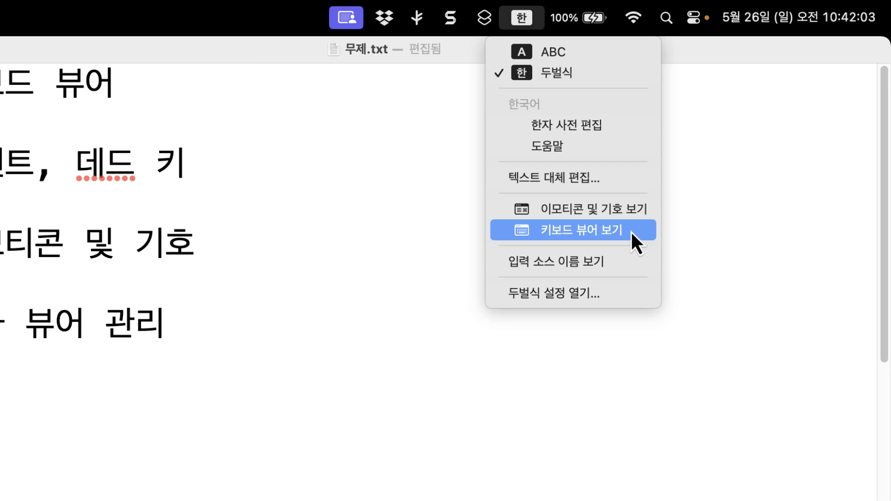
pyautogui.click(631, 230)
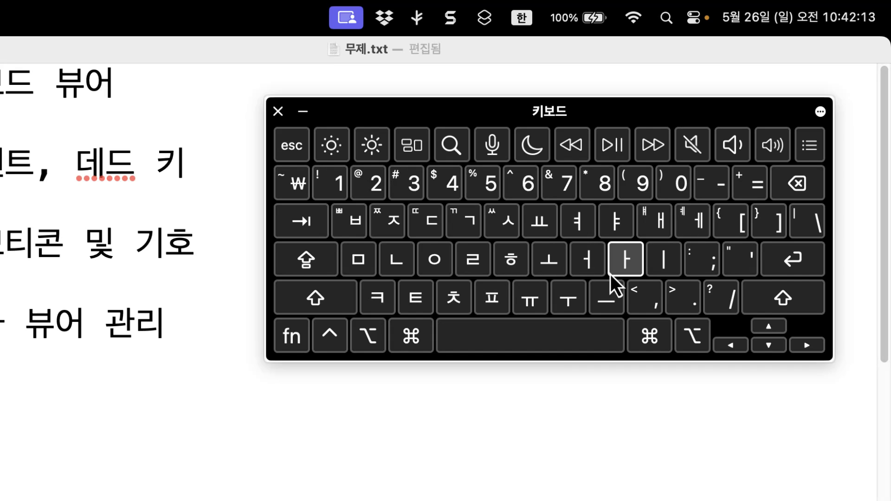
# Step: Toggle the input source back and forth between Korean 두벌식 and ABC, settling on ABC
pyautogui.press('capslock')
pyautogui.press('capslock')
pyautogui.press('capslock')
pyautogui.press('capslock')
pyautogui.press('capslock')
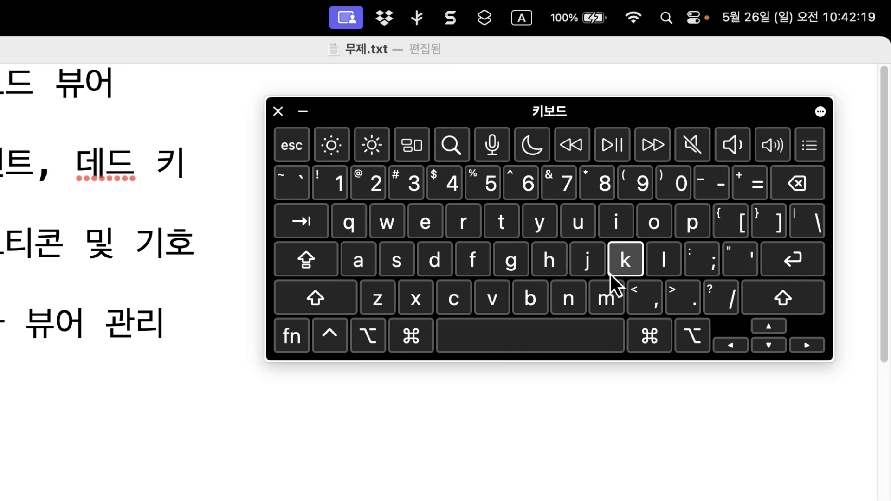
pyautogui.press('capslock')
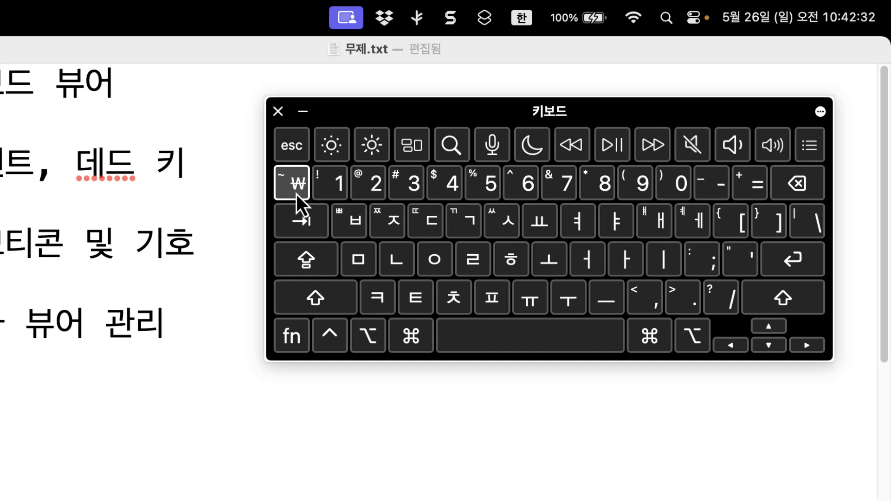
pyautogui.press('capslock')
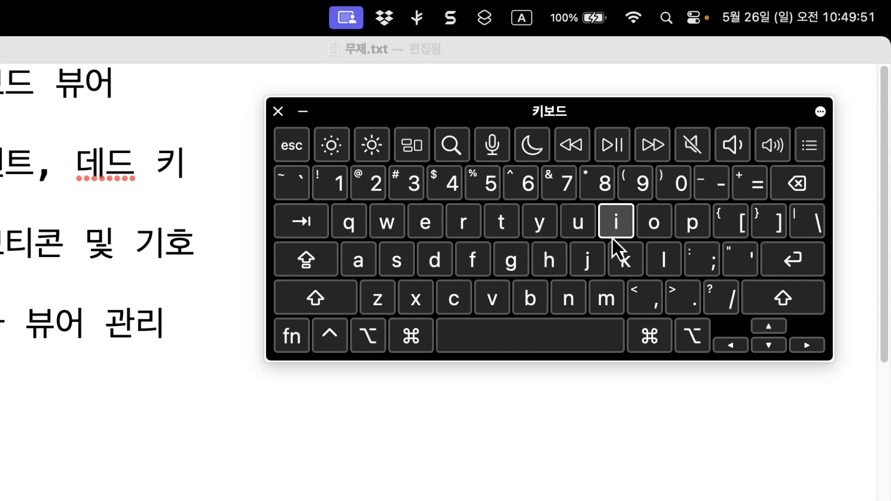
# Step: Preview the option-modifier layer in the Keyboard Viewer and insert the © and Ω symbols on the line below item 1
pyautogui.press('alt')
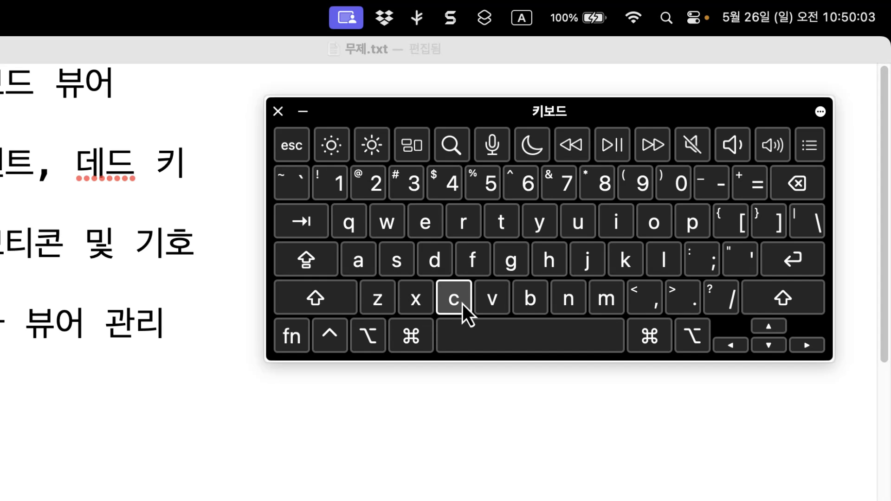
pyautogui.press('alt')
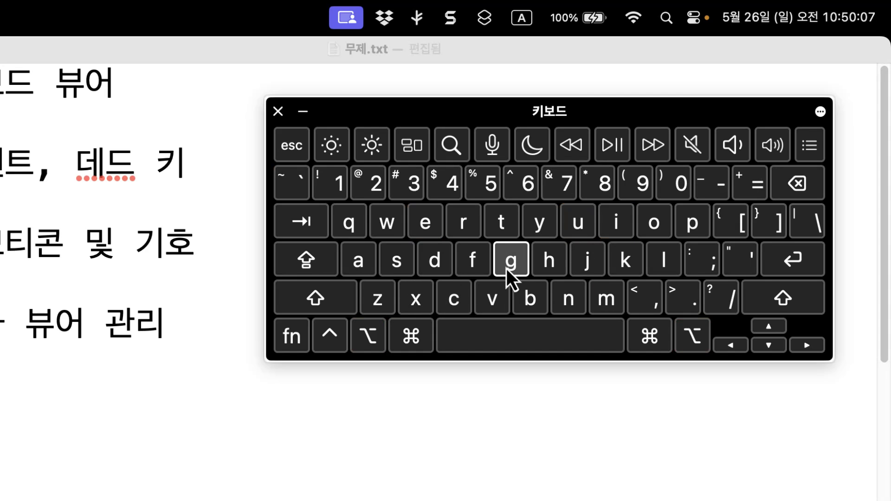
pyautogui.press('alt')
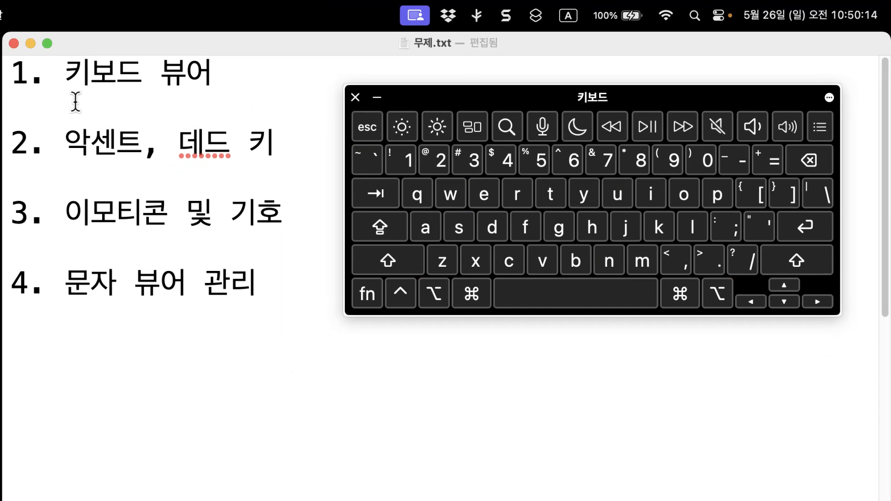
pyautogui.hotkey('alt', 'g')
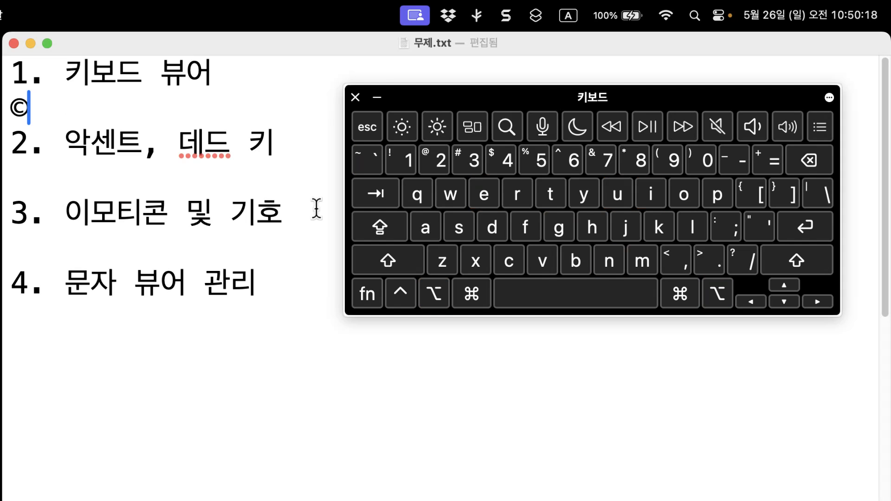
pyautogui.press('alt')
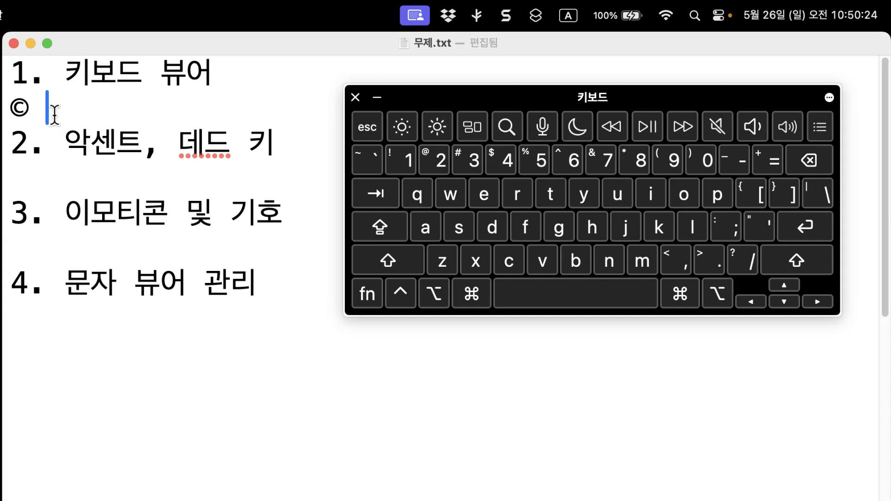
pyautogui.hotkey('alt', 'z')
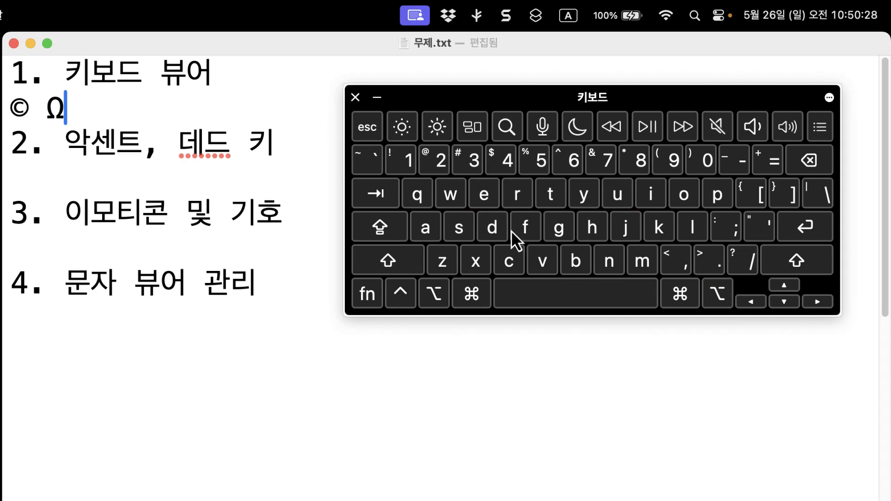
# Step: Explore the option and shift-option character layers shown in the Keyboard Viewer
pyautogui.click(438, 299)
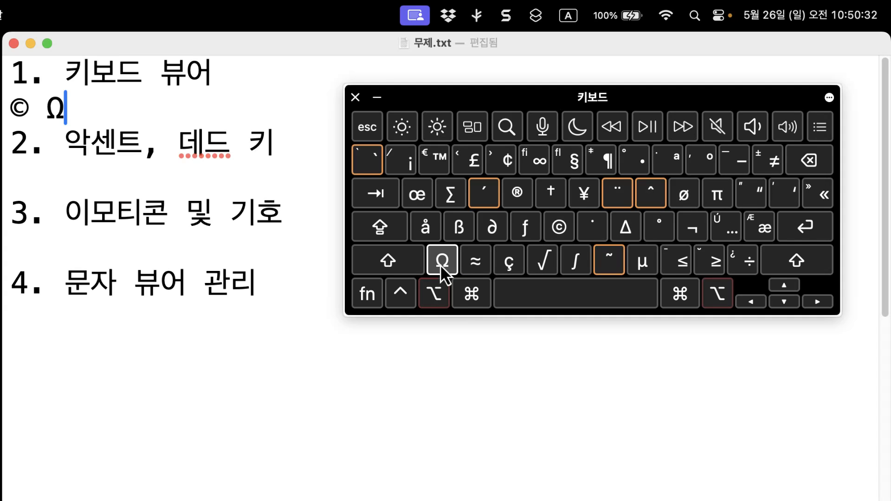
pyautogui.press('shift')
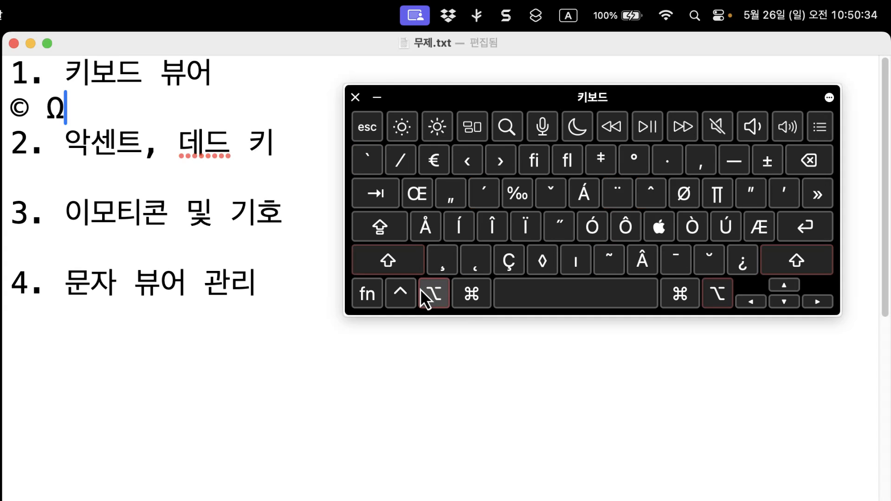
pyautogui.press('shift')
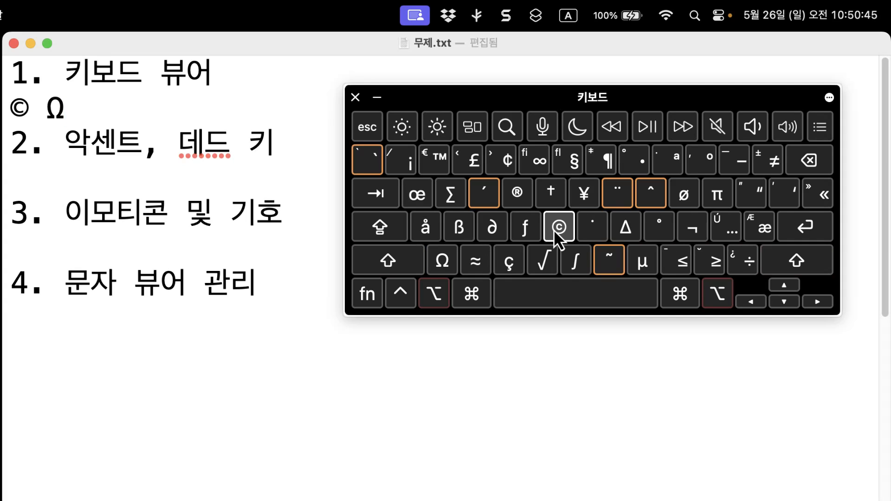
pyautogui.hotkey('alt', 'shift')
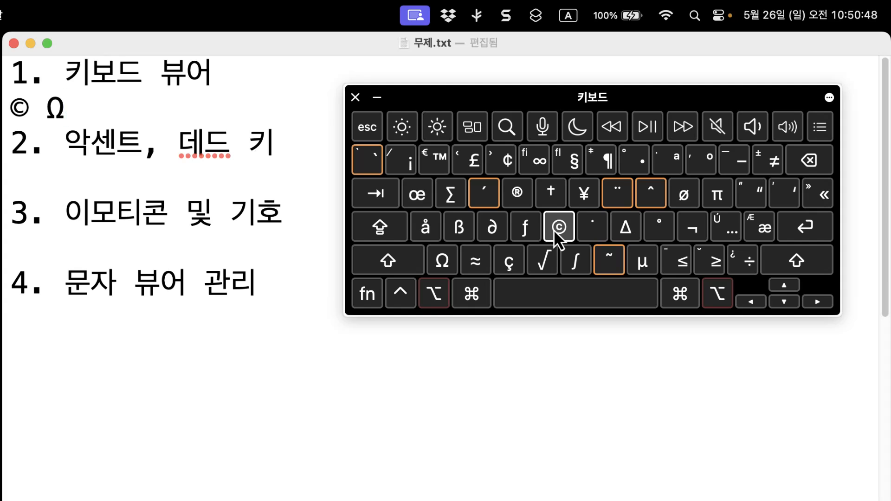
pyautogui.hotkey('alt', 'shift')
pyautogui.click(402, 230)
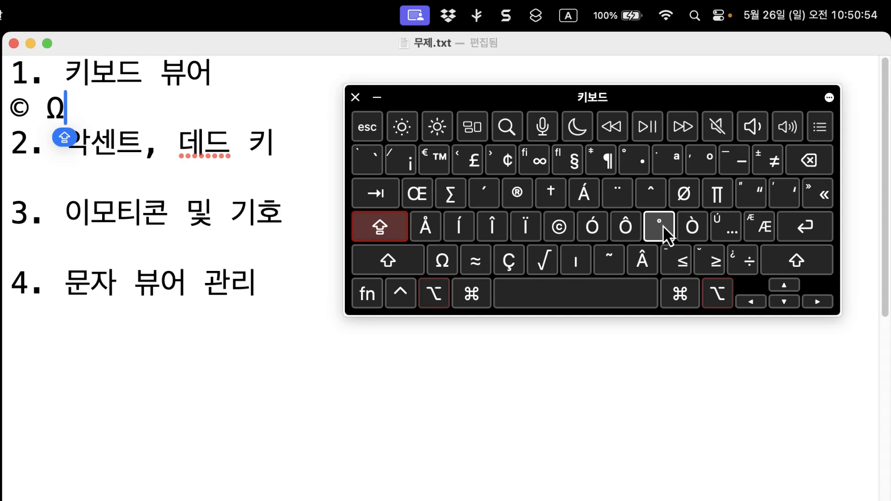
# Step: Insert the Apple logo symbol after Ω, deleting an accidentally entered k first
pyautogui.press('capslock')
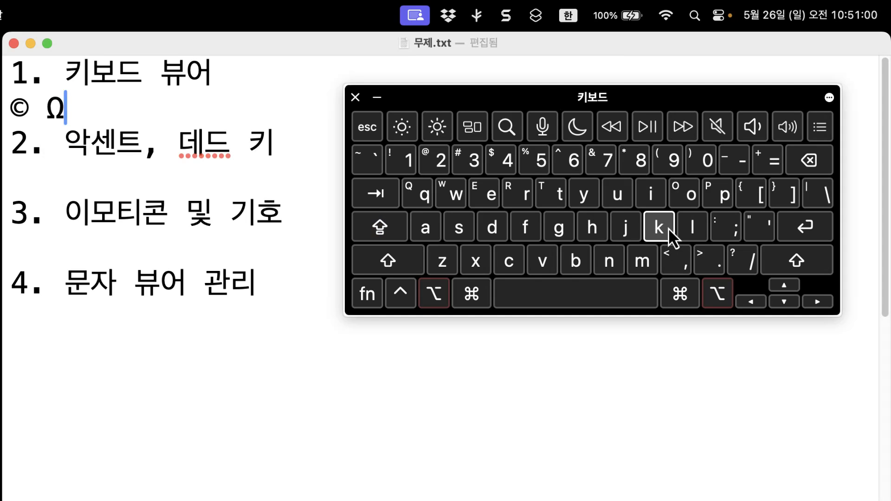
pyautogui.click(659, 227)
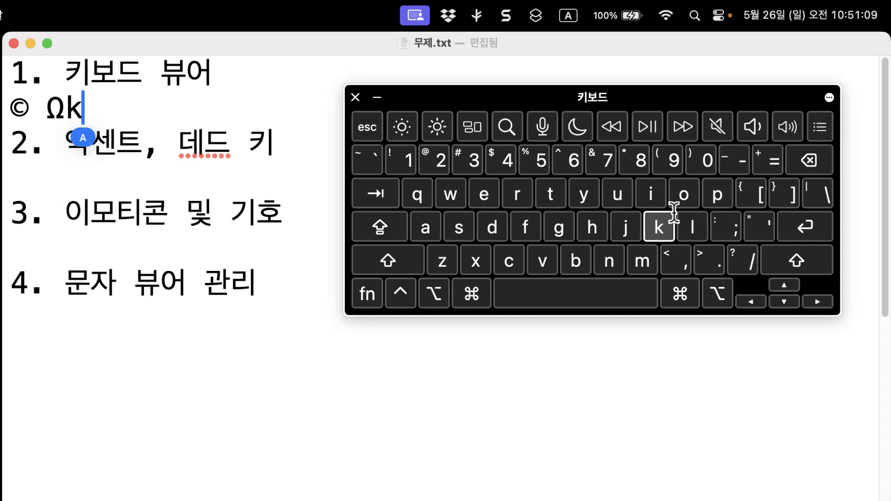
pyautogui.press('alt')
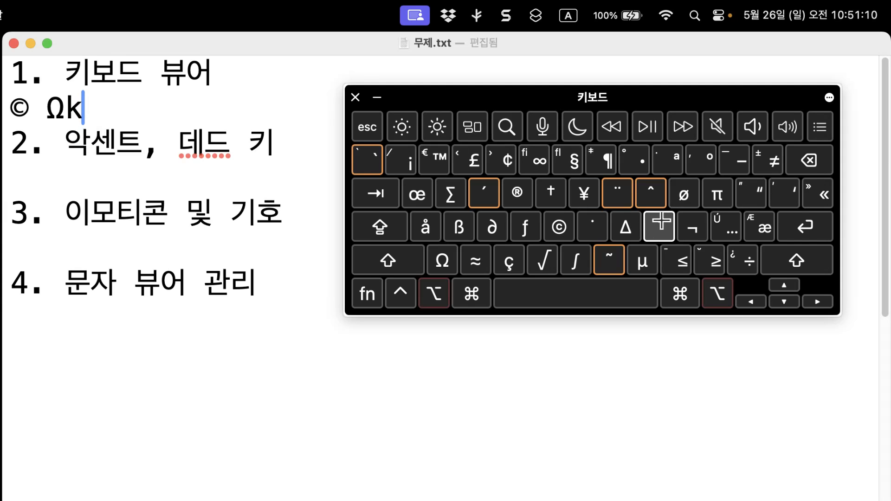
pyautogui.press('shift')
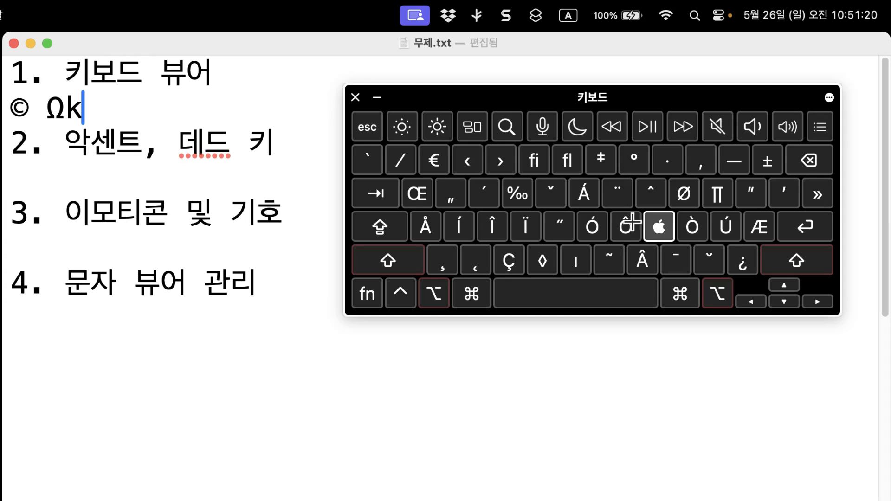
pyautogui.press('BackSpace')
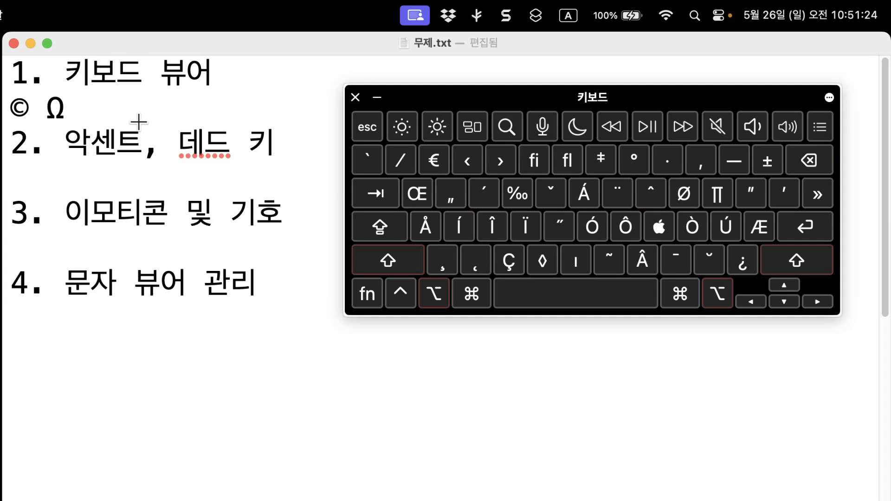
pyautogui.hotkey('shift', 'alt', 'k')
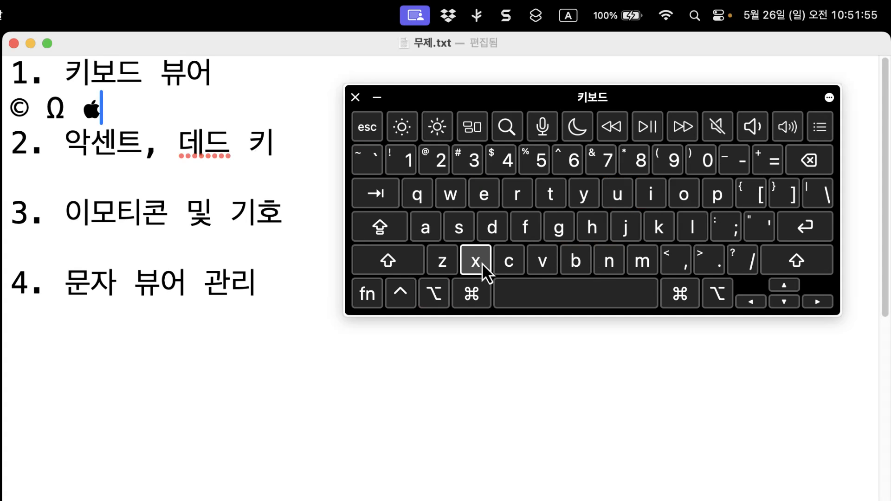
# Step: On the blank line below item 2, enter â using the circumflex dead key followed by a
pyautogui.click(439, 293)
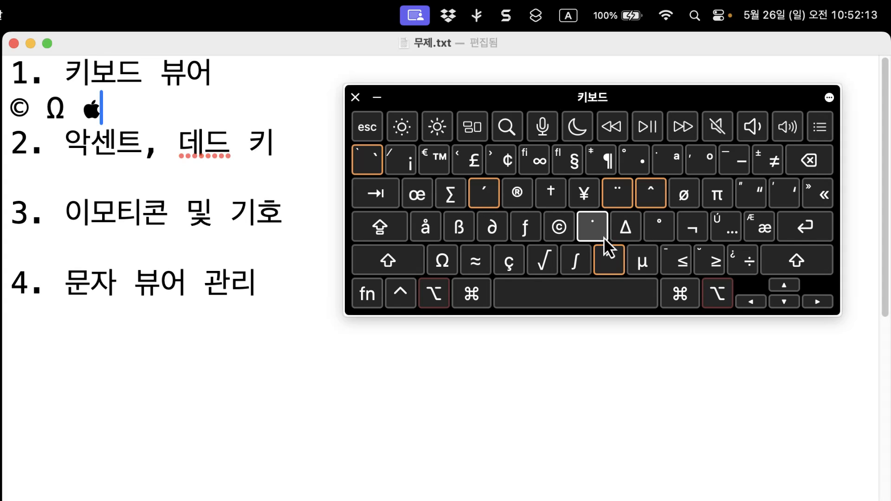
pyautogui.keyDown('alt'); pyautogui.click(231, 188); pyautogui.keyUp('alt')
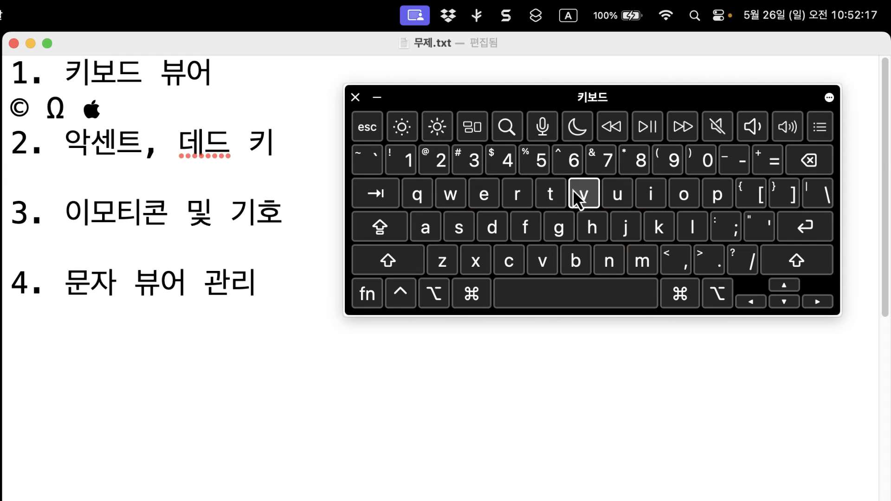
pyautogui.click(443, 296)
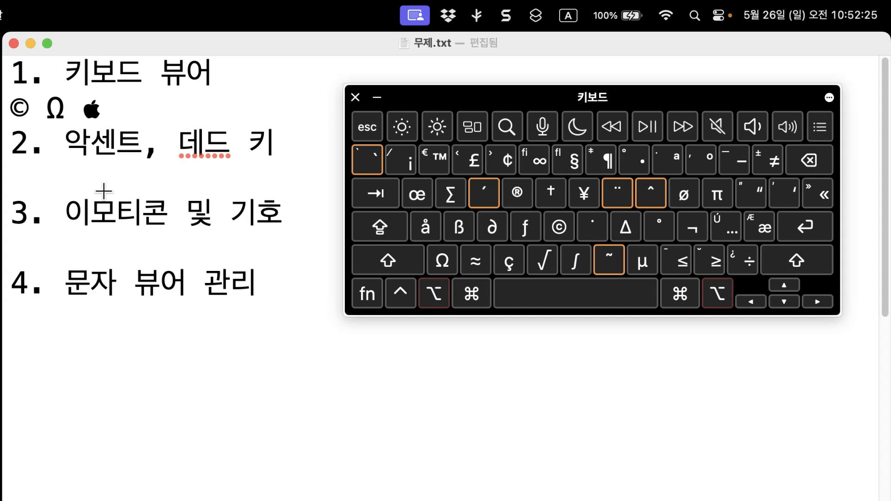
pyautogui.click(439, 297)
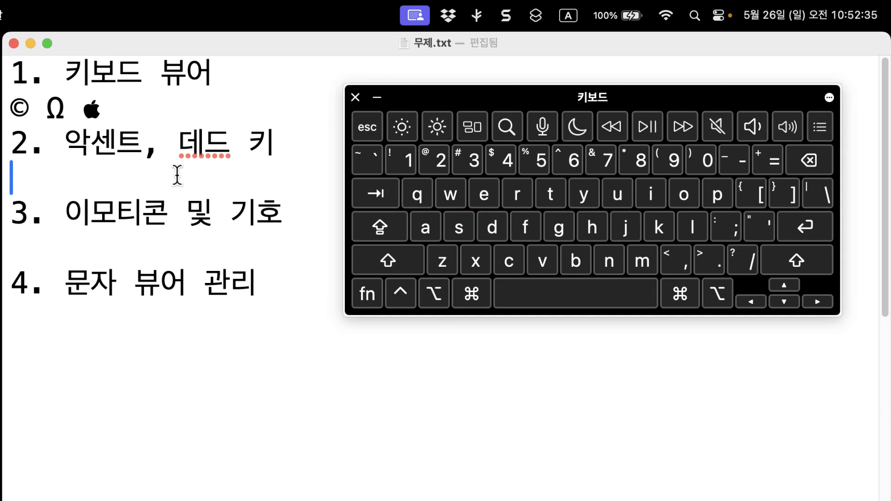
pyautogui.press('alt')
pyautogui.hotkey('alt', 'i')
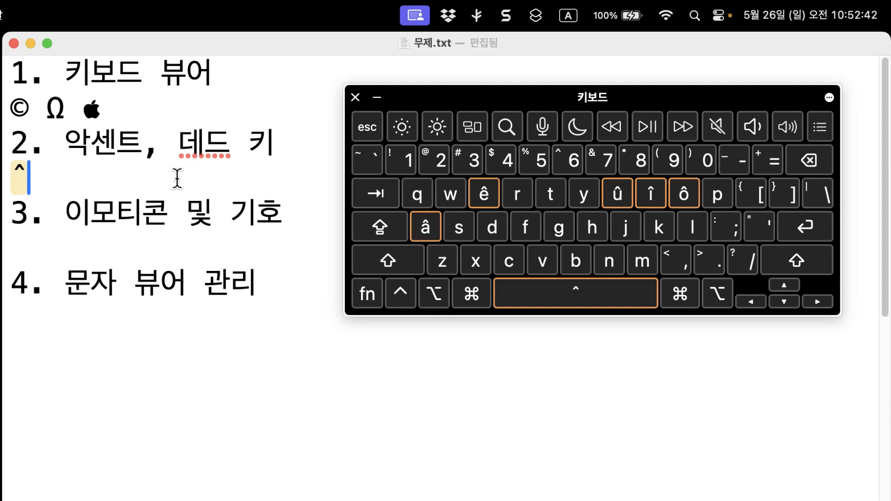
pyautogui.write('a')
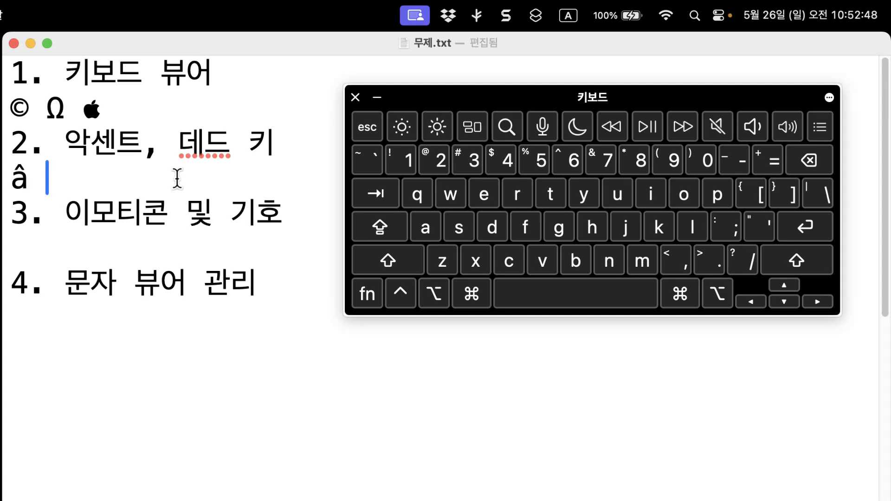
# Step: Enter à after â using the grave-accent dead key followed by a
pyautogui.press('alt')
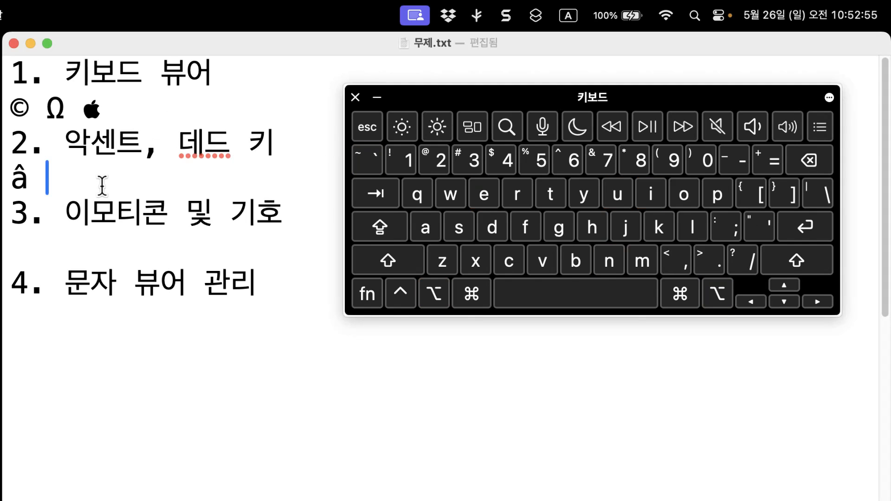
pyautogui.press('alt')
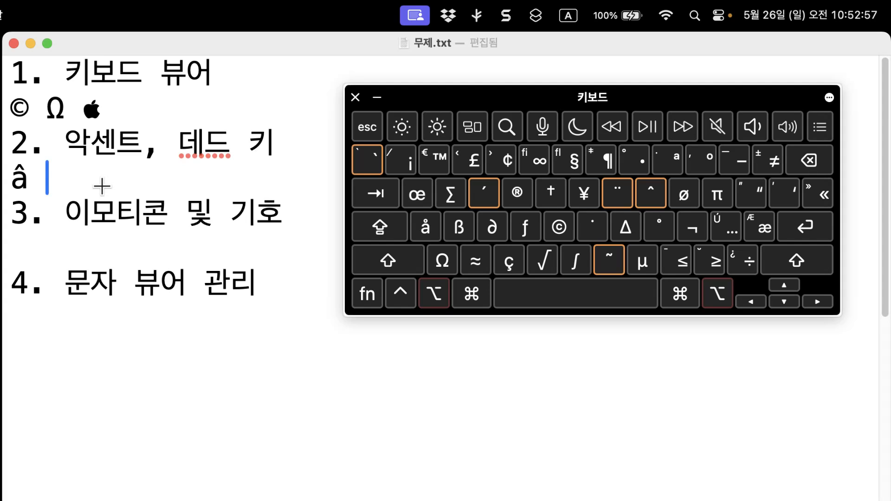
pyautogui.hotkey('alt', '`')
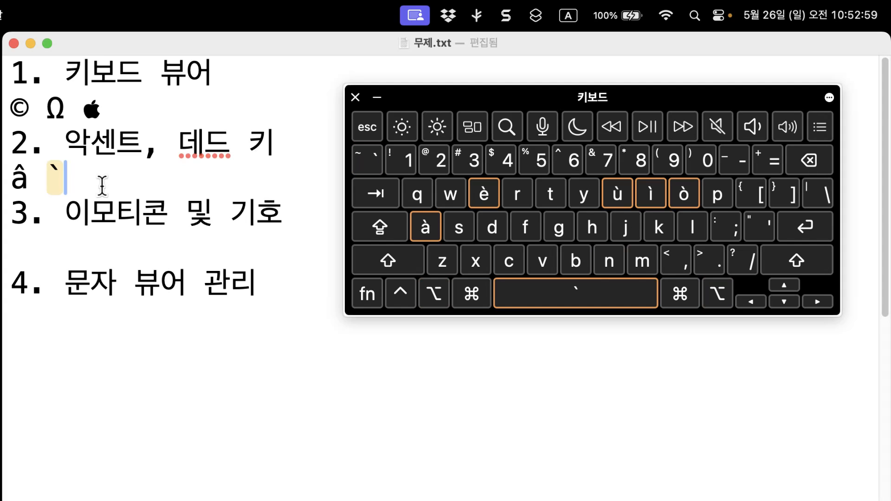
pyautogui.write('a')
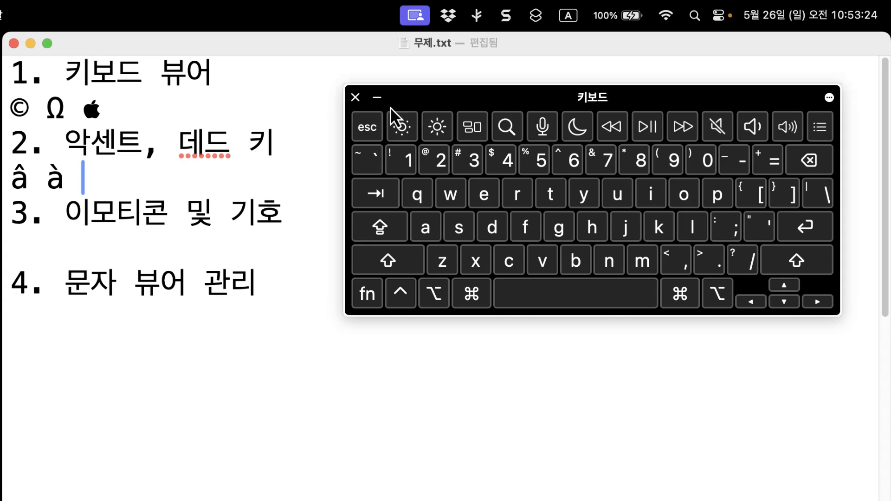
# Step: Close the Keyboard Viewer and insert ǎ after à by holding a and browsing the accent menu
pyautogui.click(355, 97)
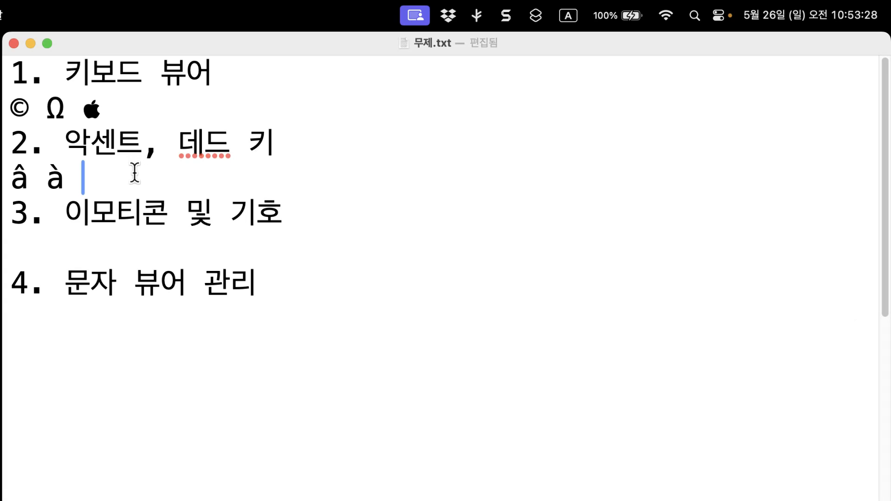
pyautogui.write('a')
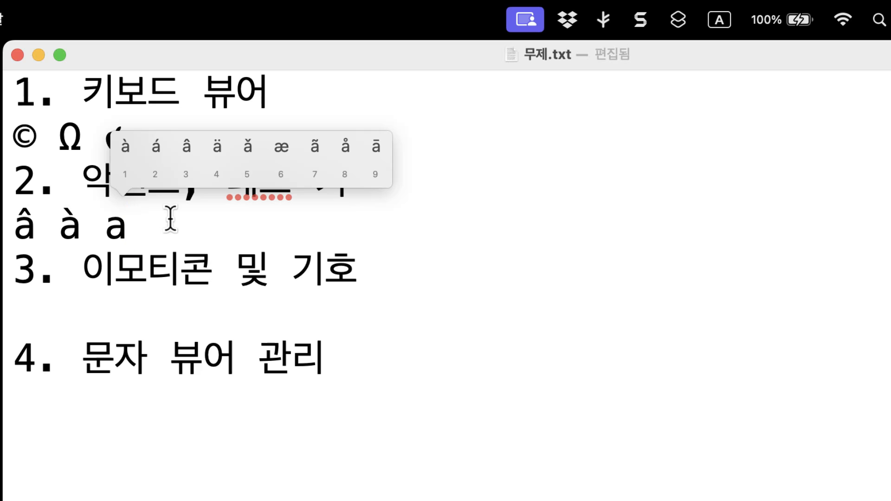
pyautogui.press('Right')
pyautogui.press('Right')
pyautogui.press('Right')
pyautogui.press('Right')
pyautogui.press('Right')
pyautogui.press('Right')
pyautogui.press('Right')
pyautogui.press('Right')
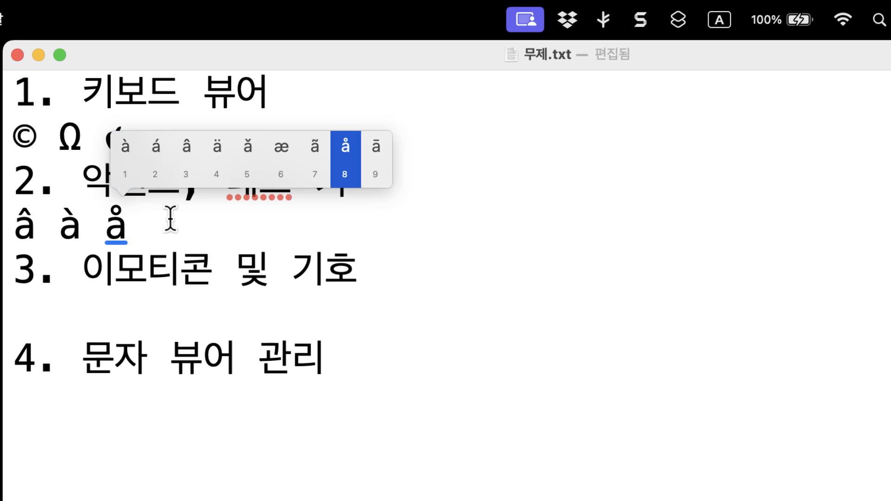
pyautogui.press('Left')
pyautogui.press('Left')
pyautogui.press('Left')
pyautogui.press('Left')
pyautogui.press('Left')
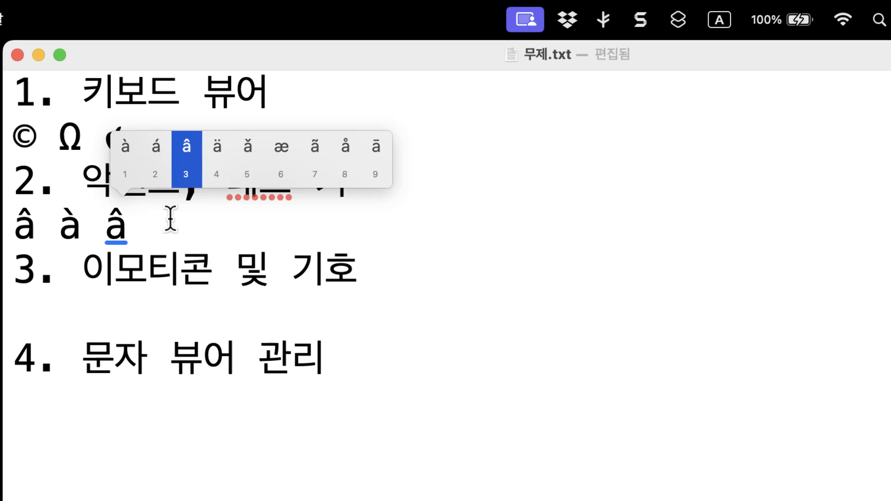
pyautogui.press('Right')
pyautogui.press('Right')
pyautogui.press('Right')
pyautogui.press('Right')
pyautogui.press('Left')
pyautogui.press('Left')
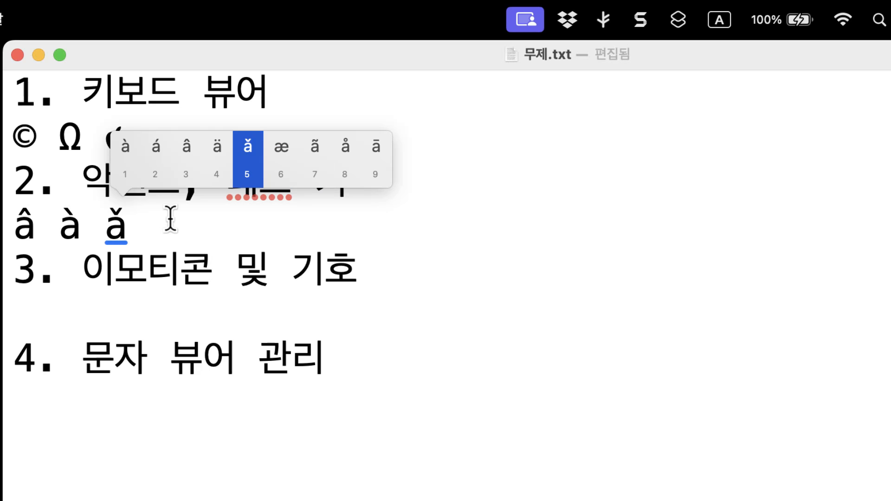
pyautogui.press('Return')
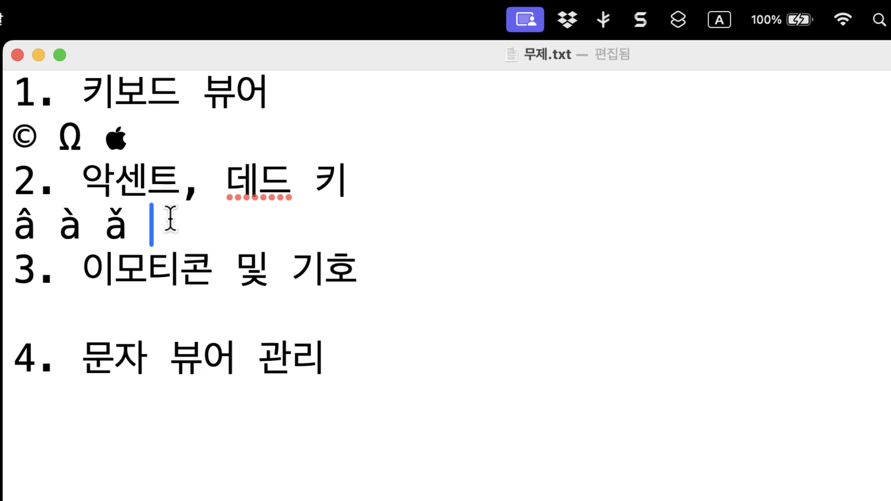
# Step: Add two more ǎ characters from the a accent menu, one by its number 5 and one by browsing
pyautogui.write('a')
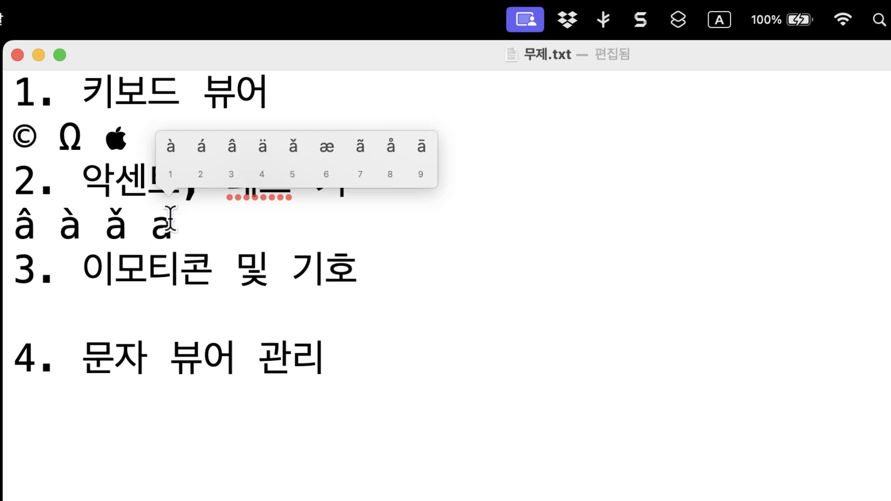
pyautogui.write('5')
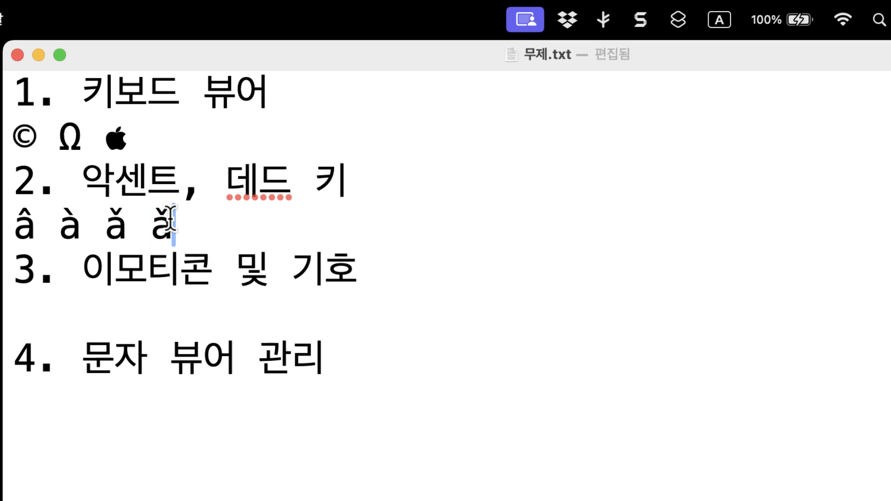
pyautogui.write(' a')
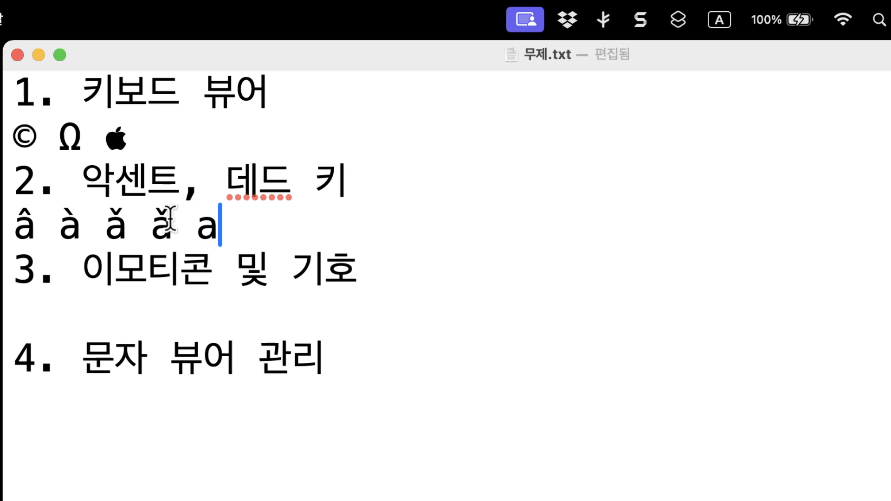
pyautogui.press('Right')
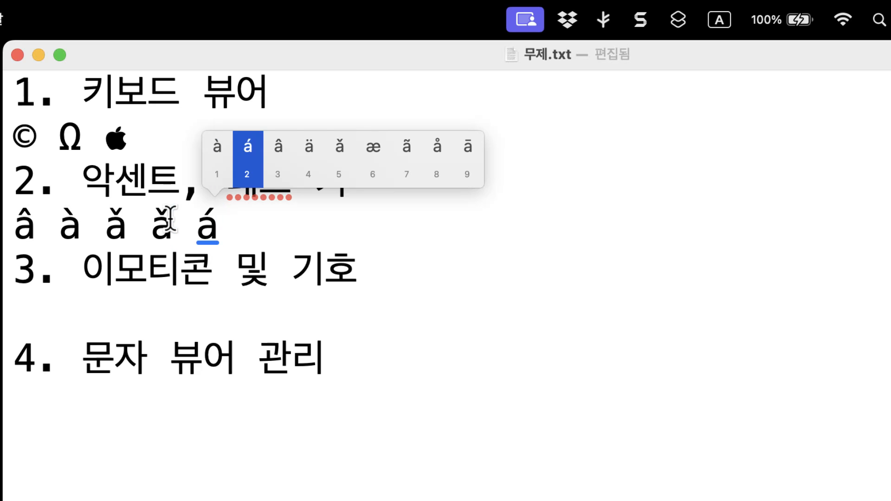
pyautogui.press('Right')
pyautogui.press('Right')
pyautogui.press('Right')
pyautogui.press('Left')
pyautogui.press('Right')
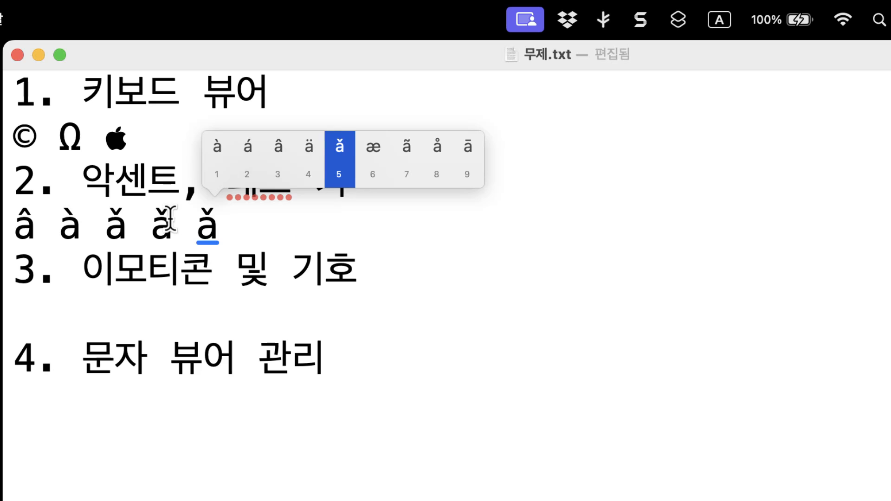
pyautogui.press('Return')
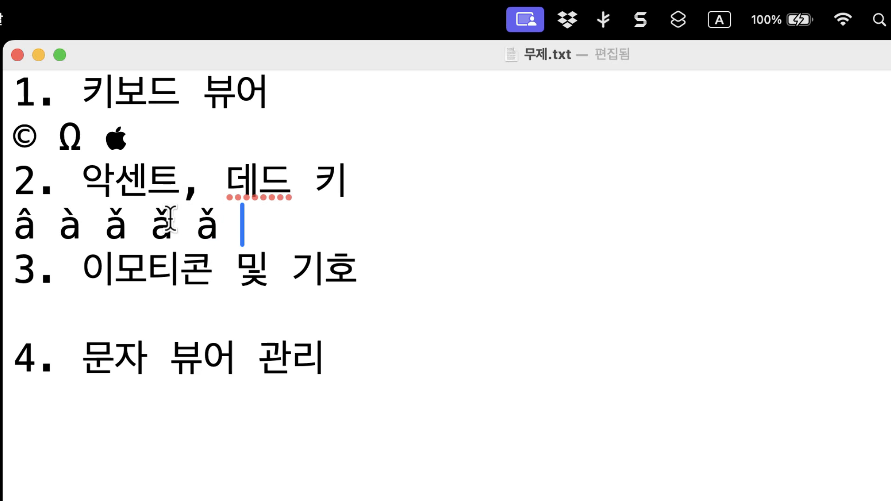
# Step: Insert æ after the ǎ characters by choosing it from the a accent menu
pyautogui.write('a')
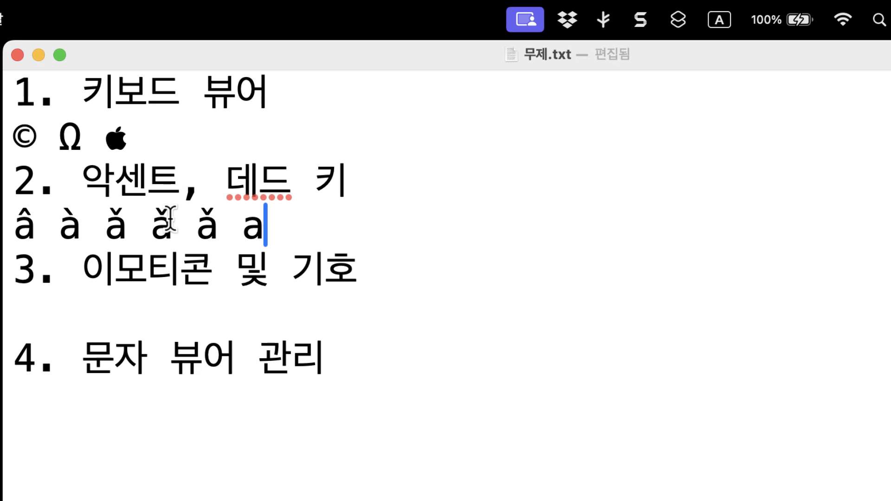
pyautogui.press('Right')
pyautogui.press('Right')
pyautogui.press('Right')
pyautogui.press('Right')
pyautogui.press('Right')
pyautogui.press('Right')
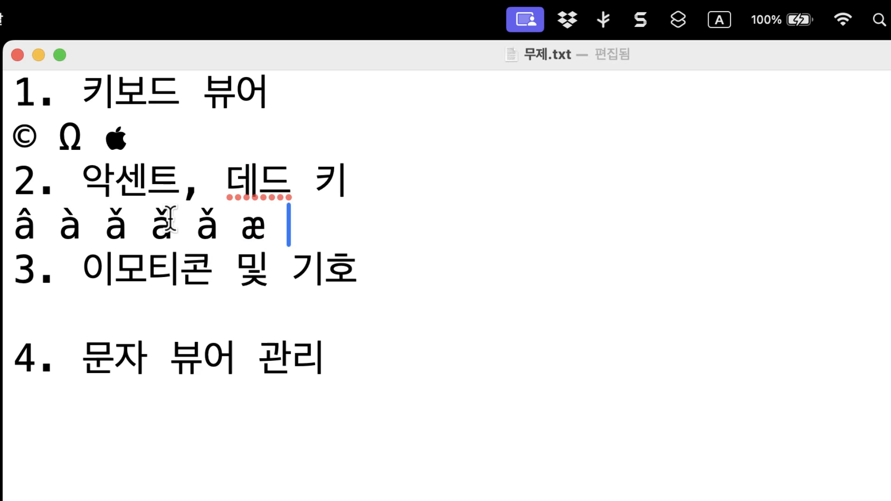
# Step: Insert Ŷ after æ by choosing the second option of the Y accent menu
pyautogui.press('BackSpace')
pyautogui.press('BackSpace')
pyautogui.press('BackSpace')
pyautogui.press('BackSpace')
pyautogui.write('Y')
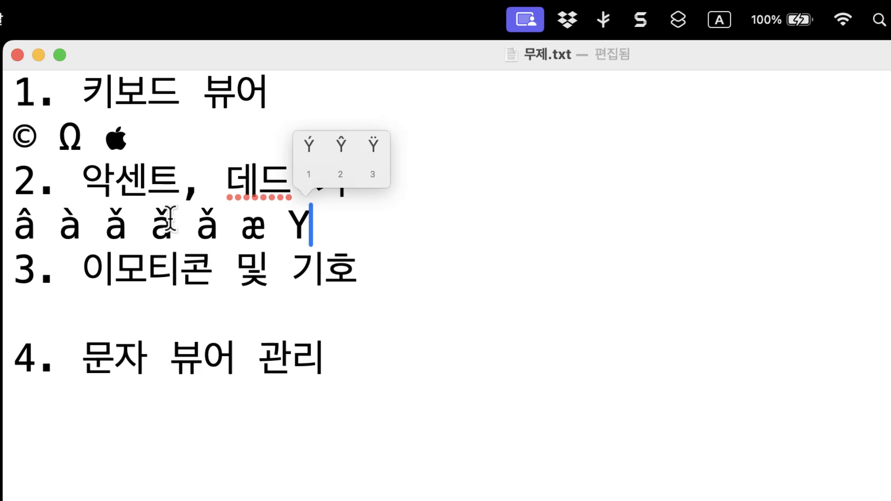
pyautogui.write('2')
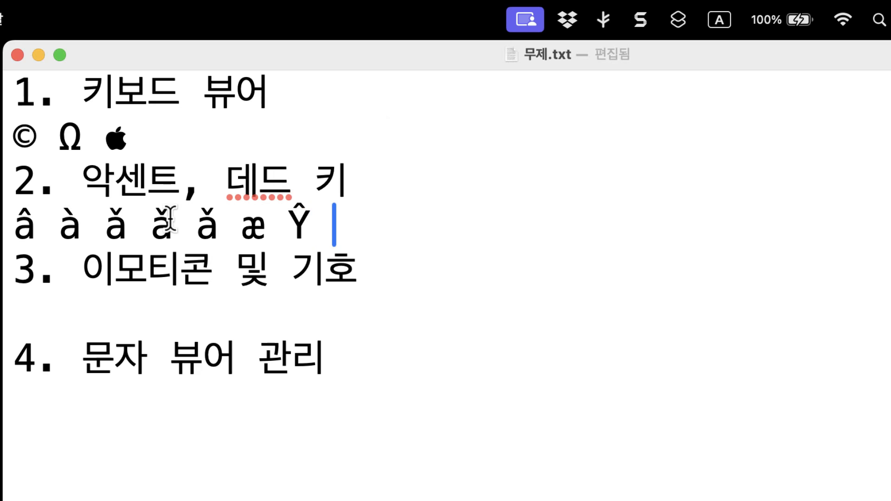
pyautogui.write(' c  c c')
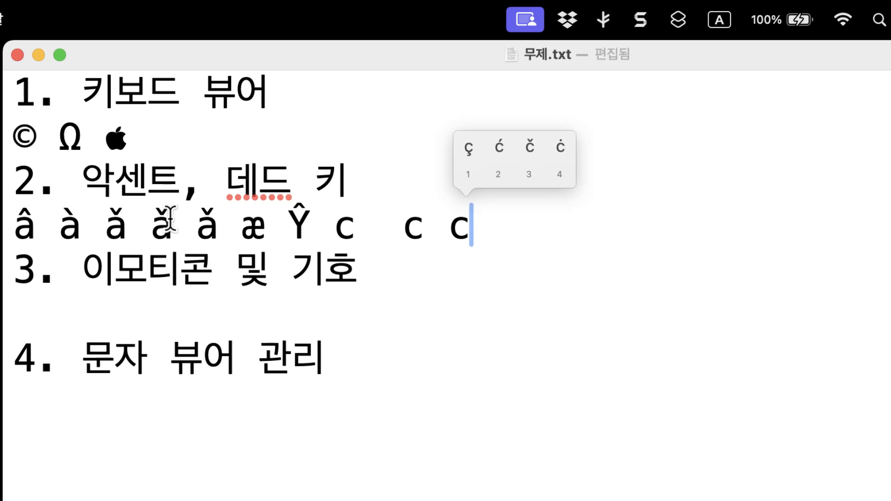
# Step: Type several c characters, then insert ç and œ by choosing them from the c and o accent menus
pyautogui.press('Right')
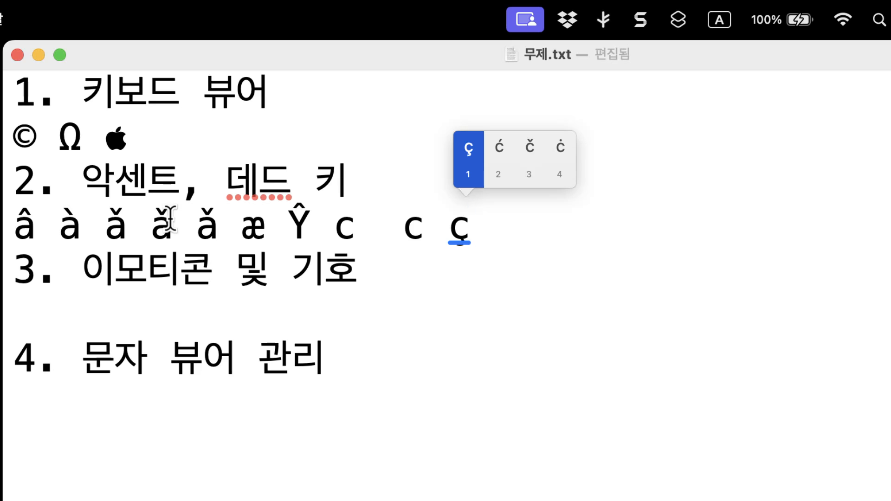
pyautogui.press('Return')
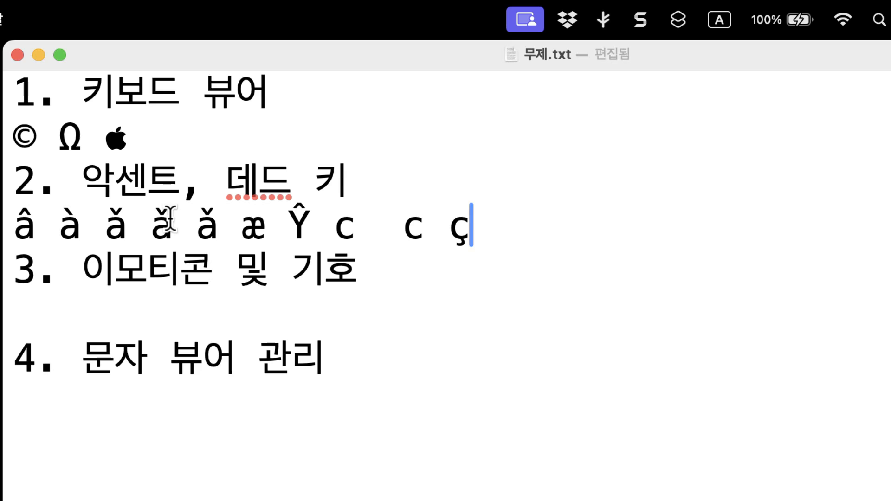
pyautogui.write('o')
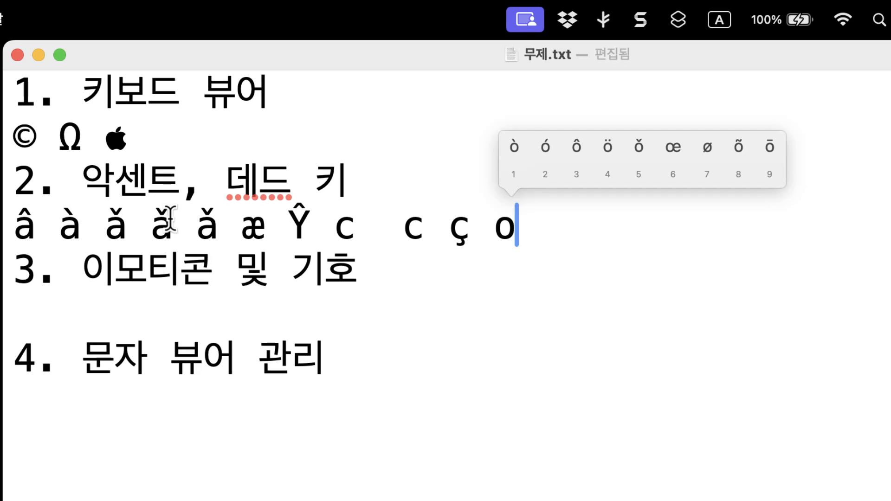
pyautogui.press('6')
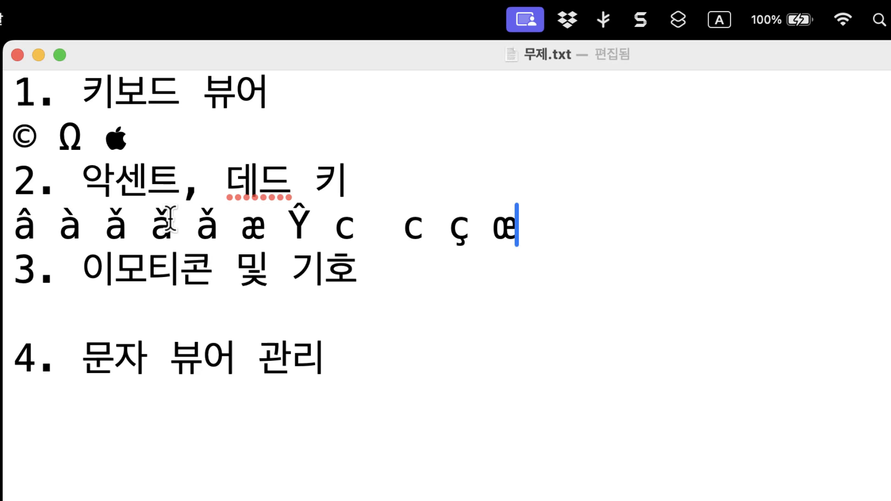
# Step: On the blank line below item 3, open and close the emoji picker several times
pyautogui.press('Down')
pyautogui.press('Down')
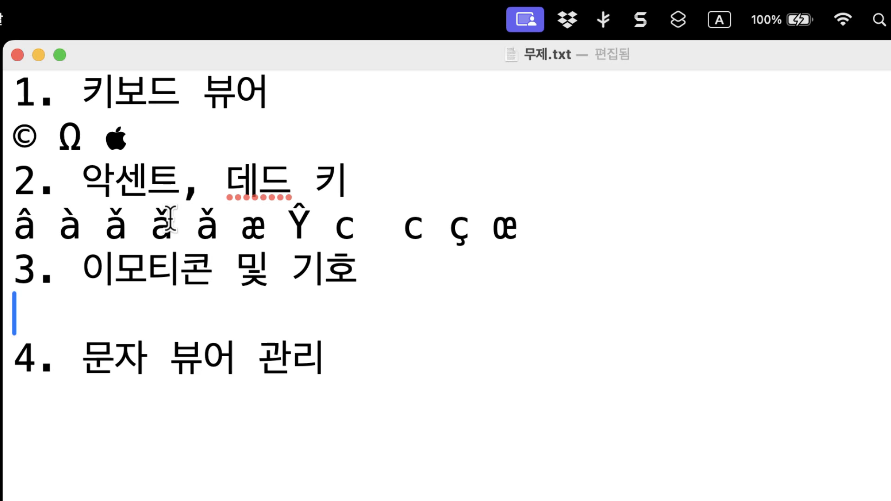
pyautogui.click(724, 25)
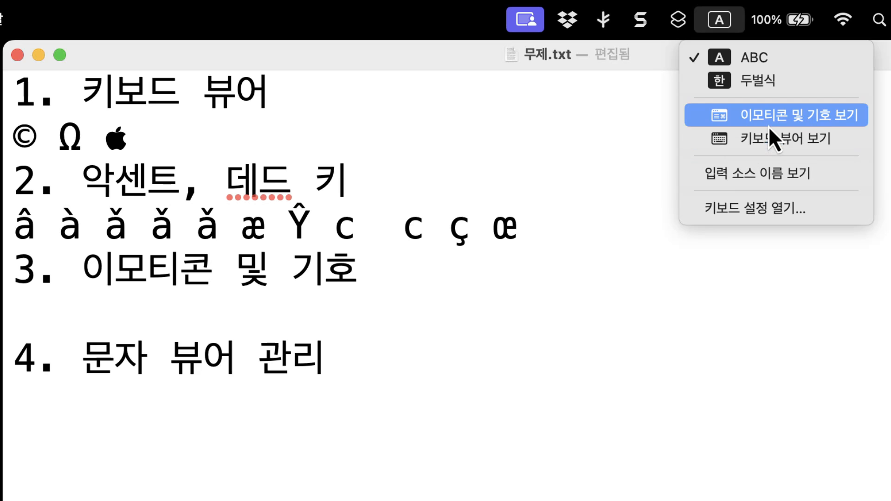
pyautogui.click(339, 307)
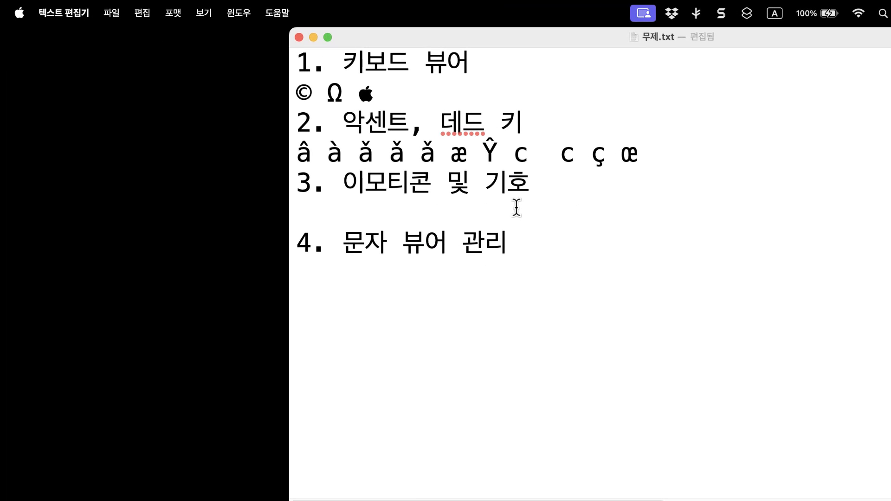
pyautogui.press('fn')
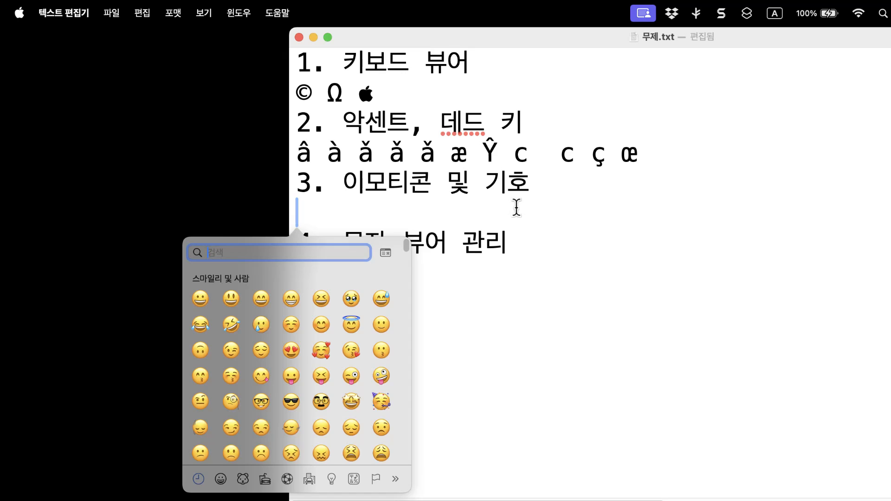
pyautogui.click(548, 207)
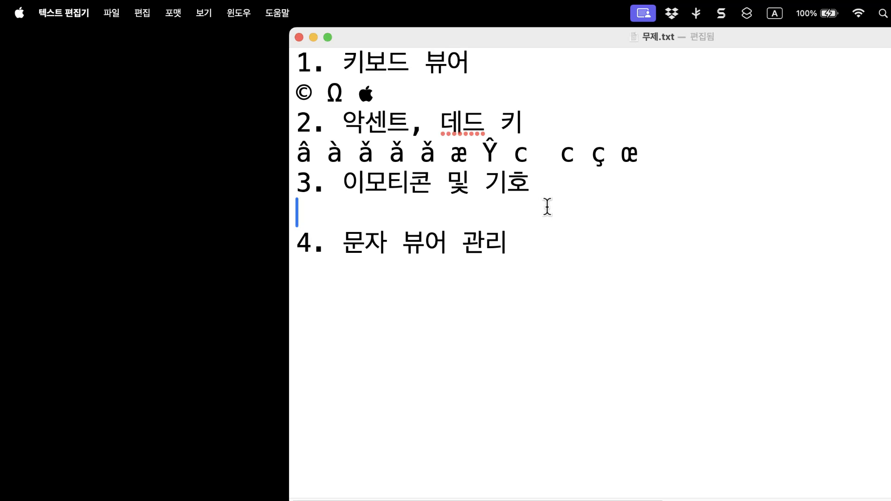
pyautogui.press('ctrl+super+space')
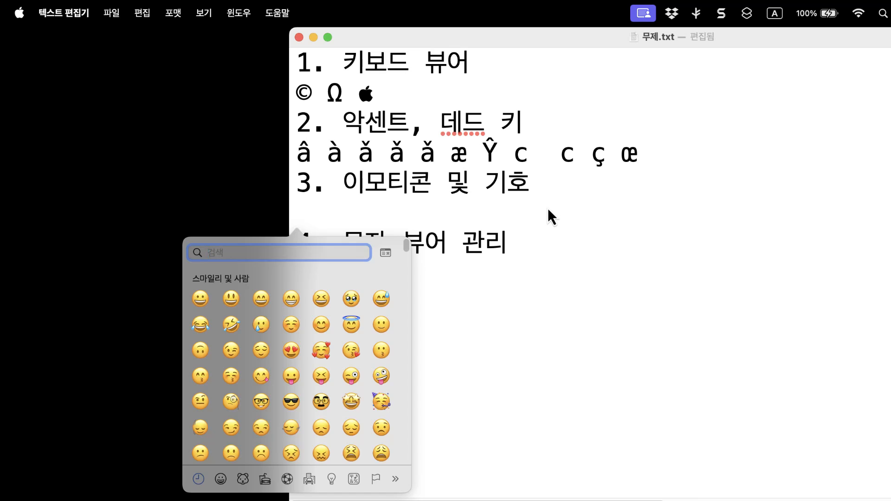
pyautogui.press('Escape')
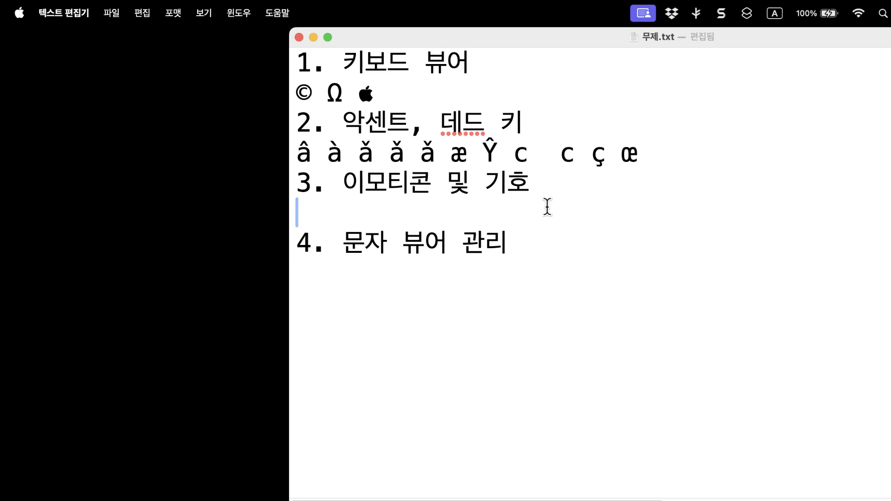
pyautogui.press('fn')
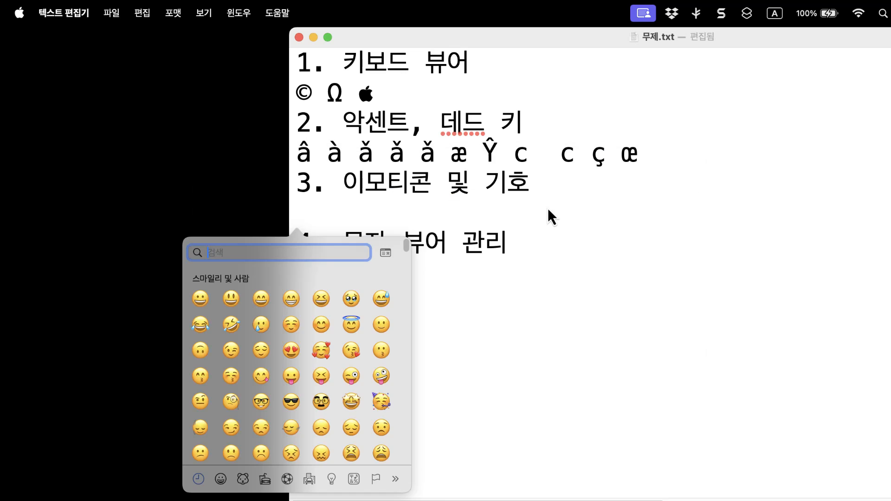
pyautogui.press('Escape')
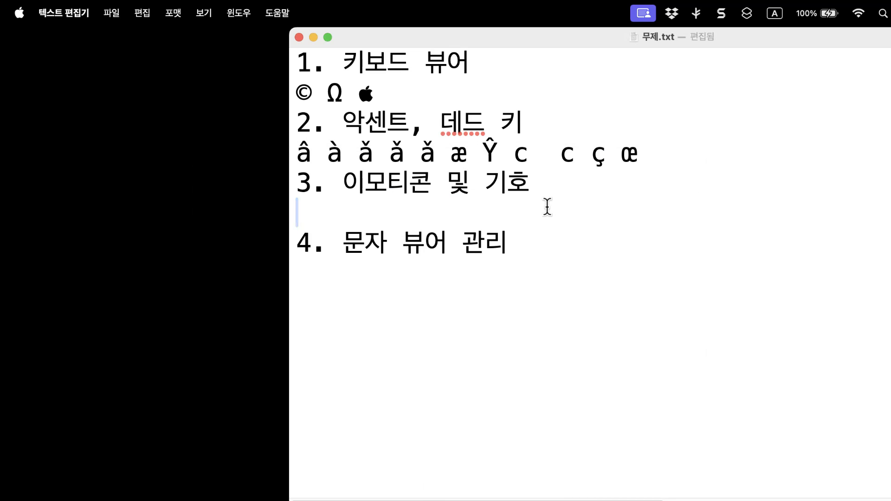
# Step: Insert the anxious-face-with-sweat emoji from the emoji picker on the line below item 3 and start a new line
pyautogui.press('ctrl+super+space')
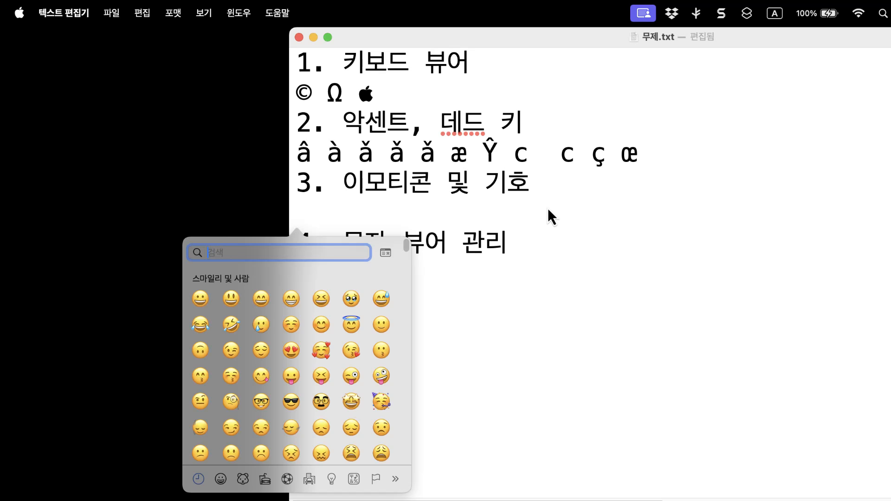
pyautogui.press('Down')
pyautogui.press('Down')
pyautogui.press('Down')
pyautogui.press('Down')
pyautogui.press('Down')
pyautogui.press('Down')
pyautogui.press('Down')
pyautogui.press('Down')
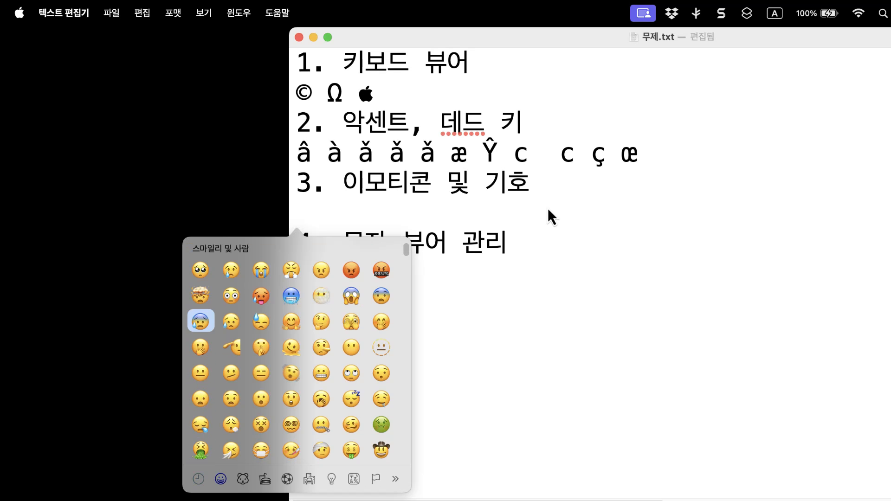
pyautogui.press('Return')
pyautogui.press('Return')
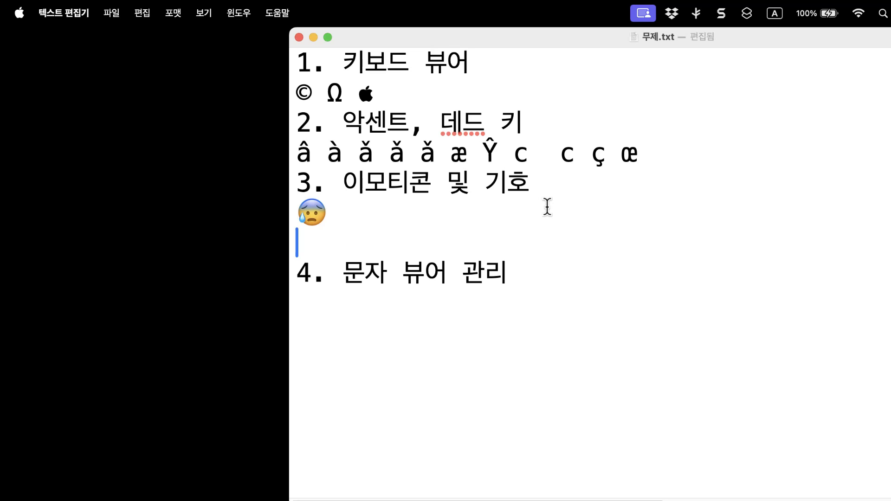
# Step: Switch to Korean input, type 커피 and convert it to the coffee emoji suggestion, then start a new line
pyautogui.hotkey('ctrl', 'space')
pyautogui.write('커피')
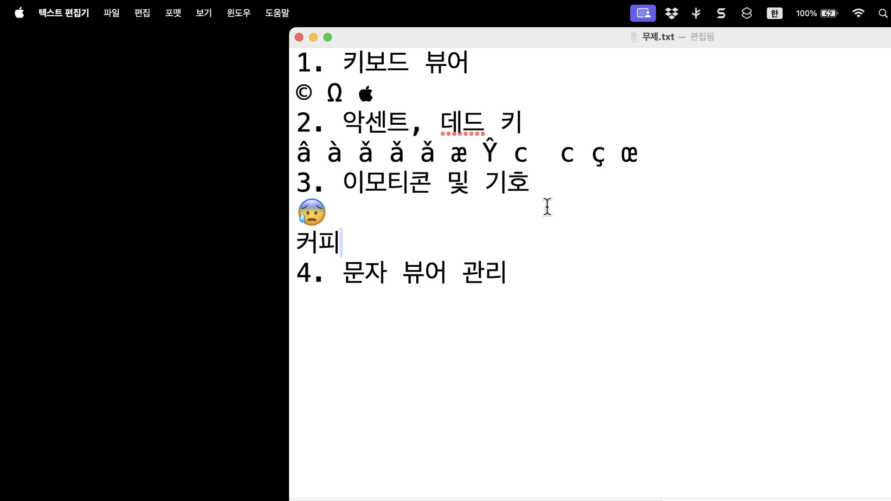
pyautogui.hotkey('alt', 'Return')
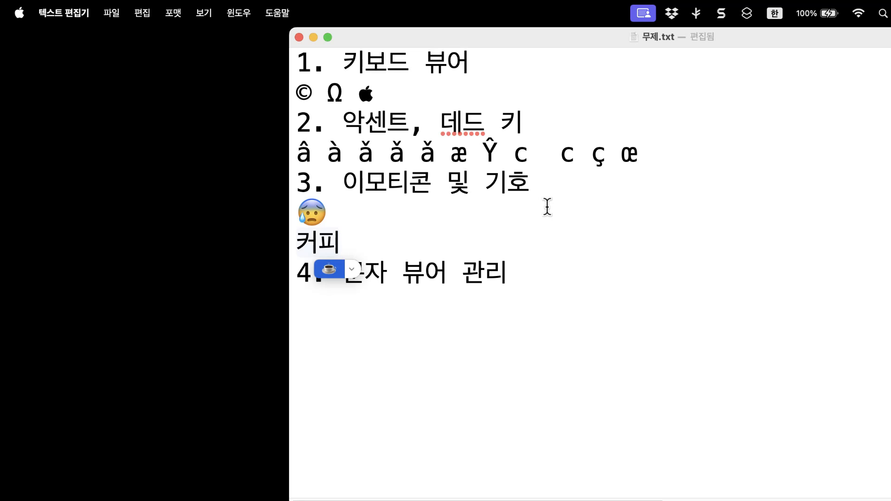
pyautogui.press('Return')
pyautogui.press('Return')
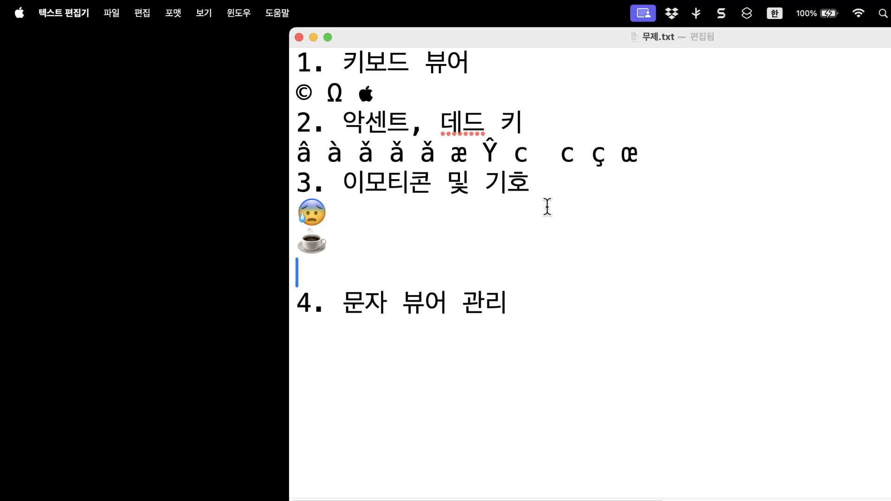
# Step: Type 한국 and convert it to the South Korea flag emoji, then start a new line
pyautogui.write('한국')
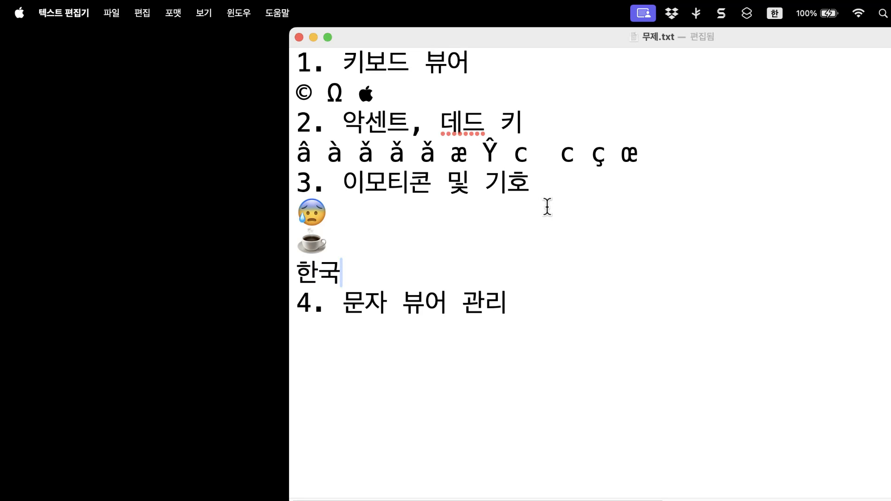
pyautogui.press('Return')
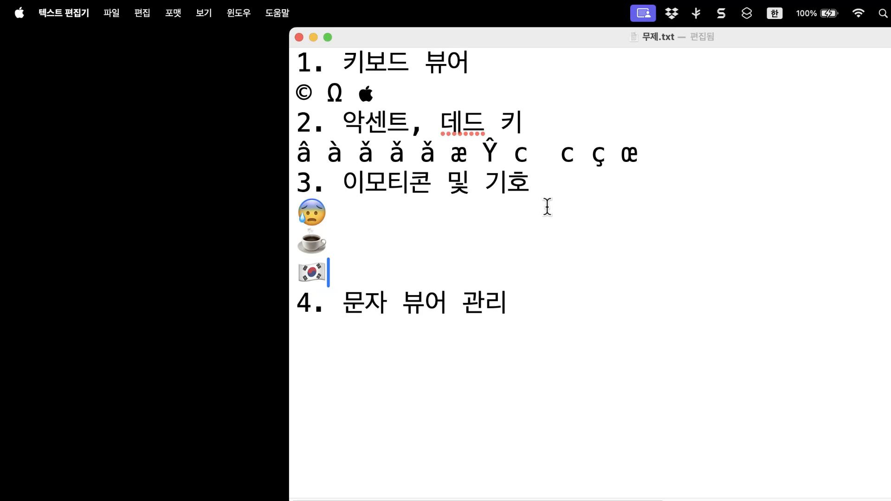
pyautogui.press('Return')
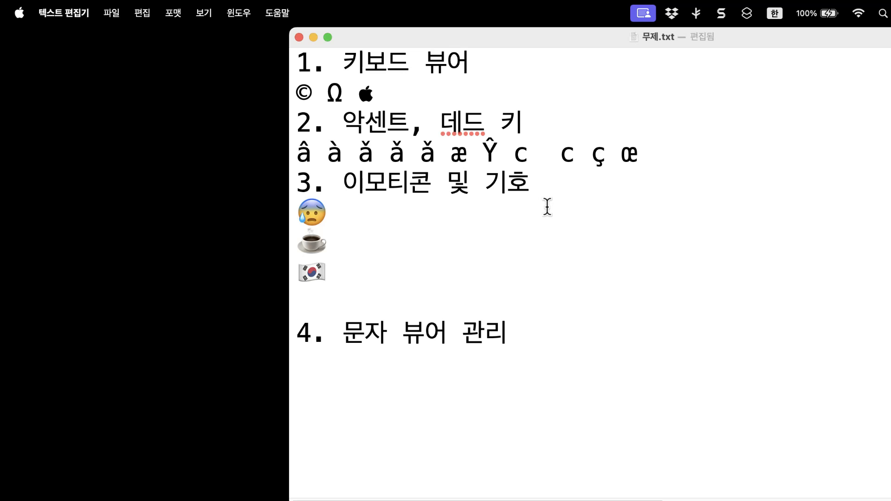
# Step: Switch to English input, type korea on the new line, and open and dismiss the emoji picker
pyautogui.press('capslock')
pyautogui.write('korea')
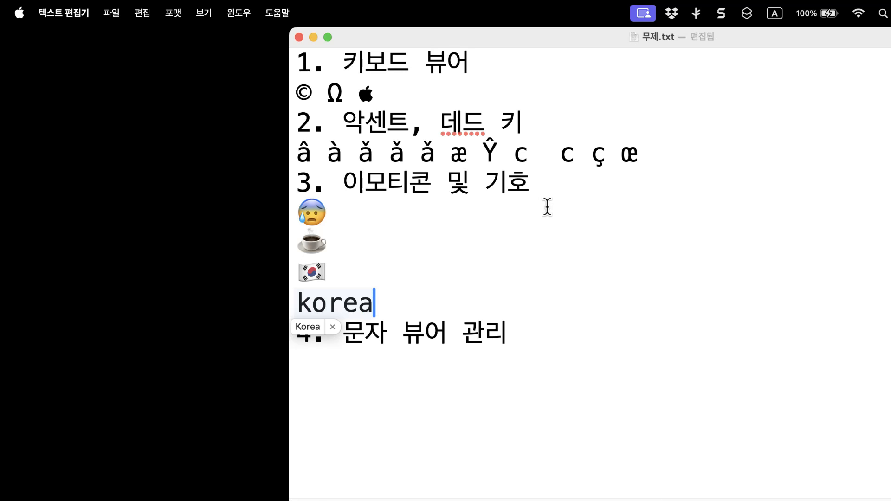
pyautogui.press('ctrl+super+space')
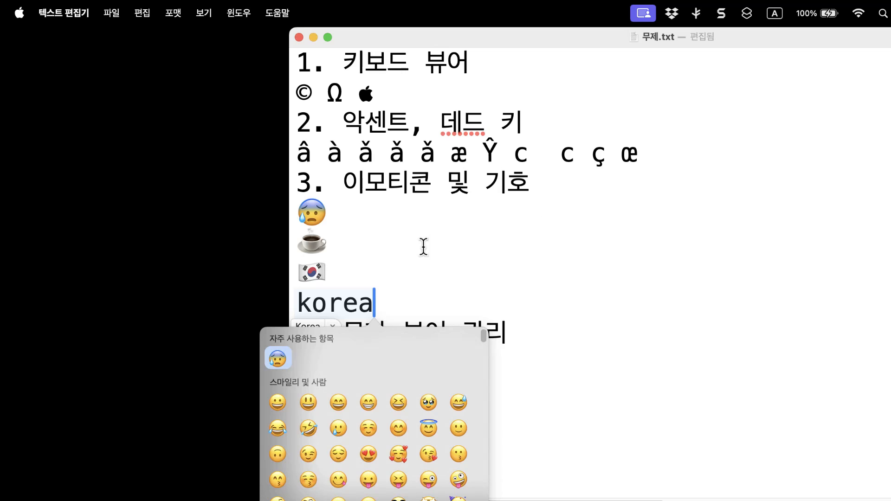
pyautogui.click(333, 326)
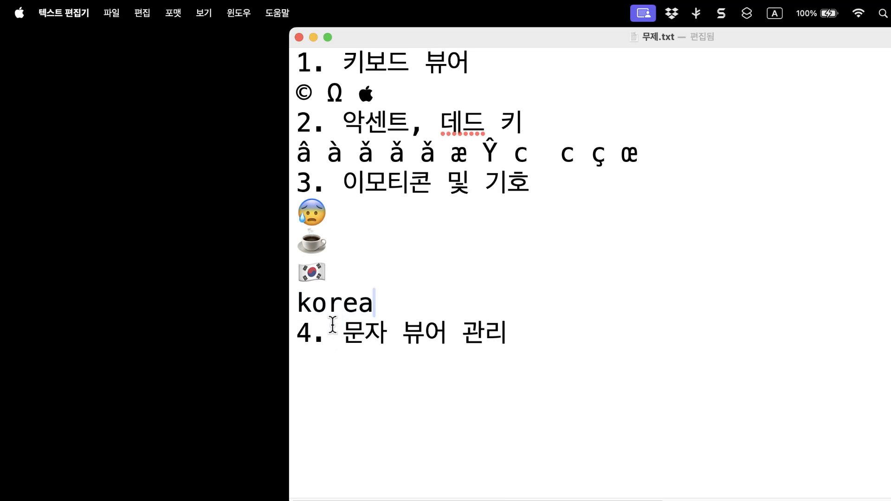
# Step: Add the word Korea after korea on the same line
pyautogui.click(375, 277)
pyautogui.press('Down')
pyautogui.press('Right')
pyautogui.press('Right')
pyautogui.write('KOre')
pyautogui.press('BackSpace')
pyautogui.press('BackSpace')
pyautogui.press('BackSpace')
pyautogui.write('orea')
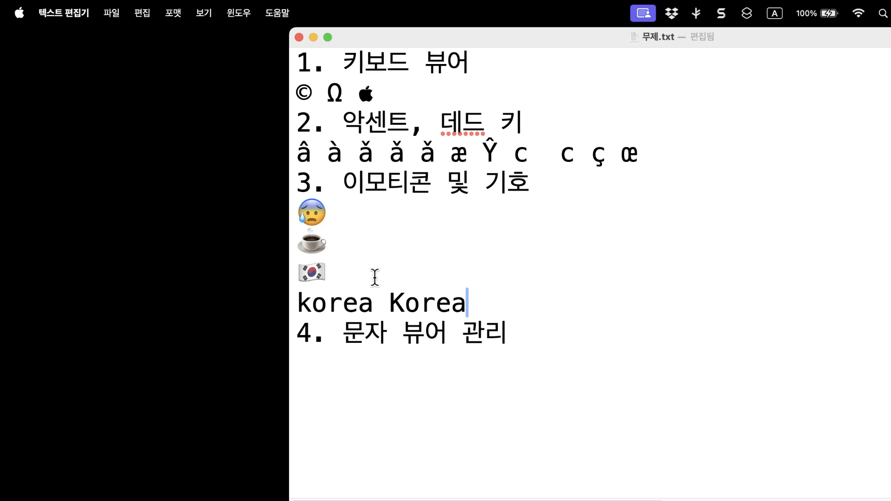
# Step: Open and dismiss the emoji picker, then insert a new line below the flag emoji
pyautogui.press('ctrl+super+space')
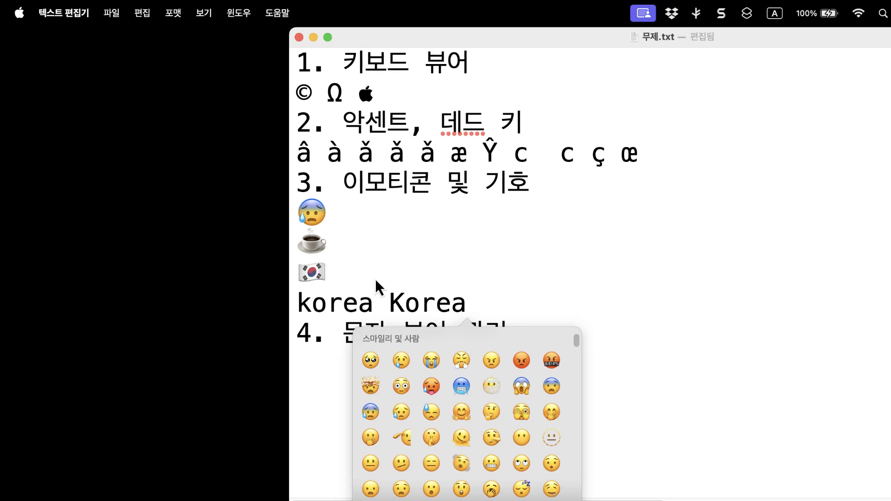
pyautogui.click(358, 281)
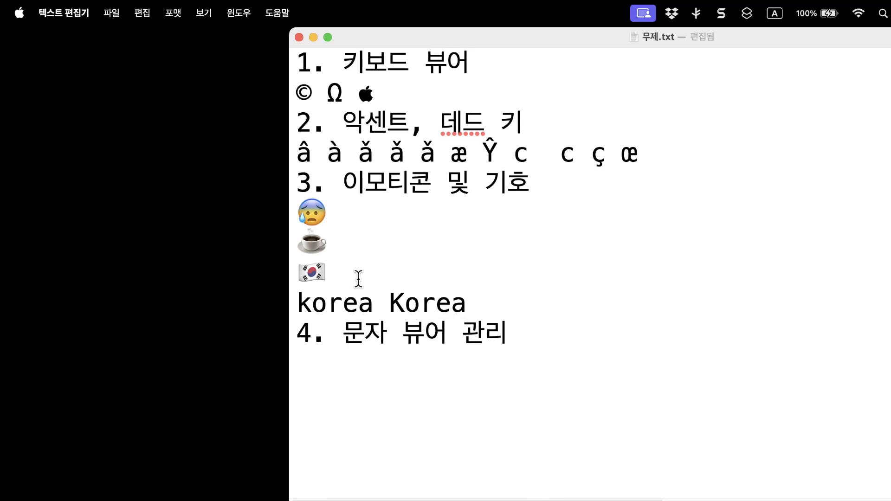
pyautogui.press('Return')
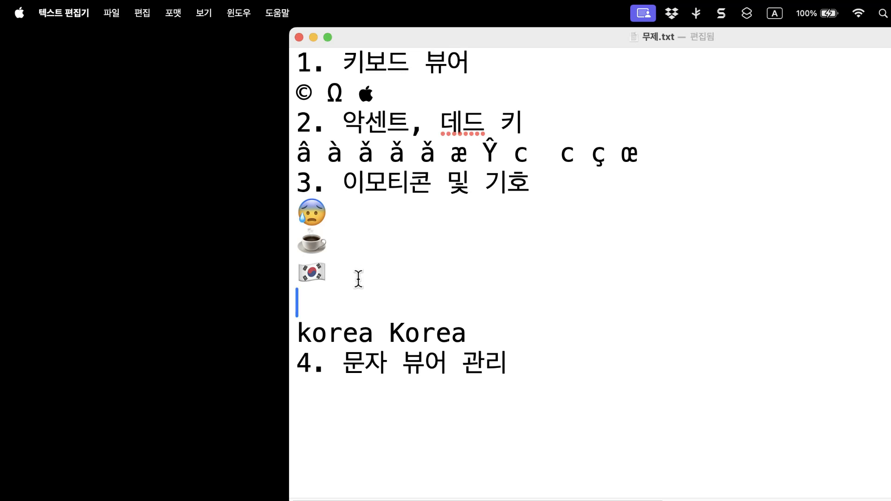
# Step: Switch to Korean, type 축구공 and 라면 and convert them to soccer-ball and ramen emojis on one line
pyautogui.hotkey('ctrl', 'space')
pyautogui.write('축구고')
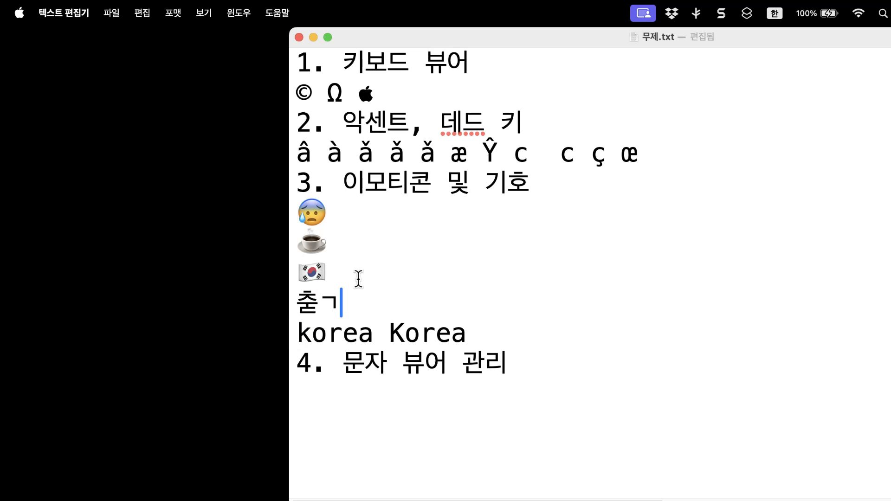
pyautogui.write('ㅇ')
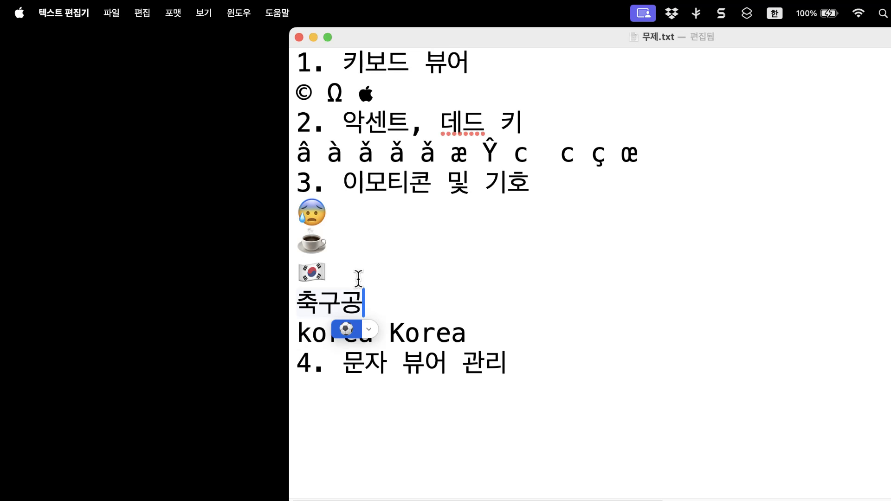
pyautogui.press('Return')
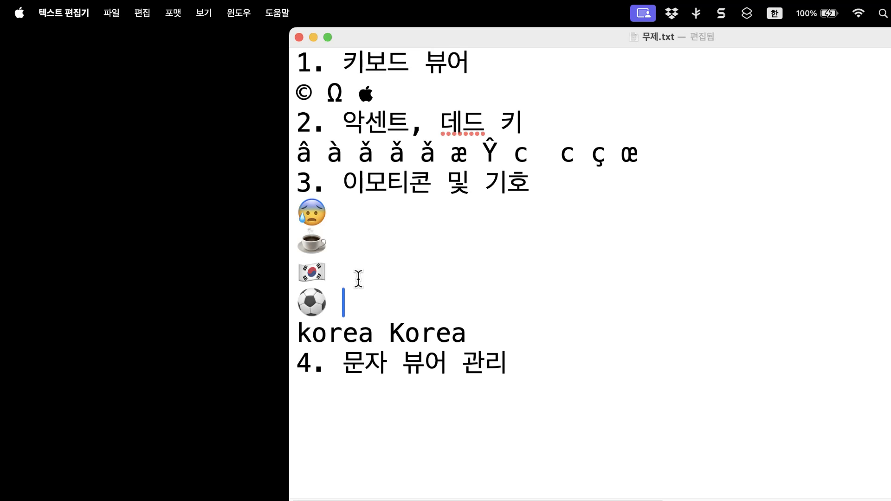
pyautogui.write('라면')
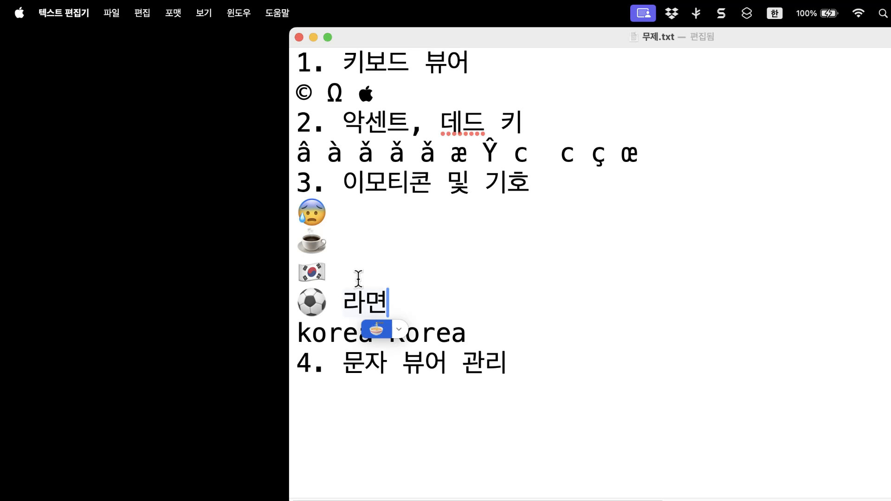
pyautogui.press('Return')
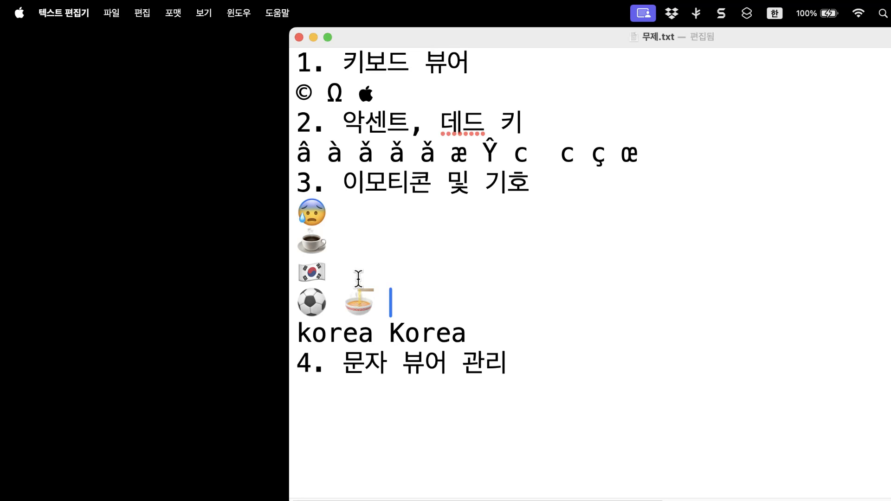
# Step: Open and close the emoji picker, then start a new line
pyautogui.press('ctrl+super+space')
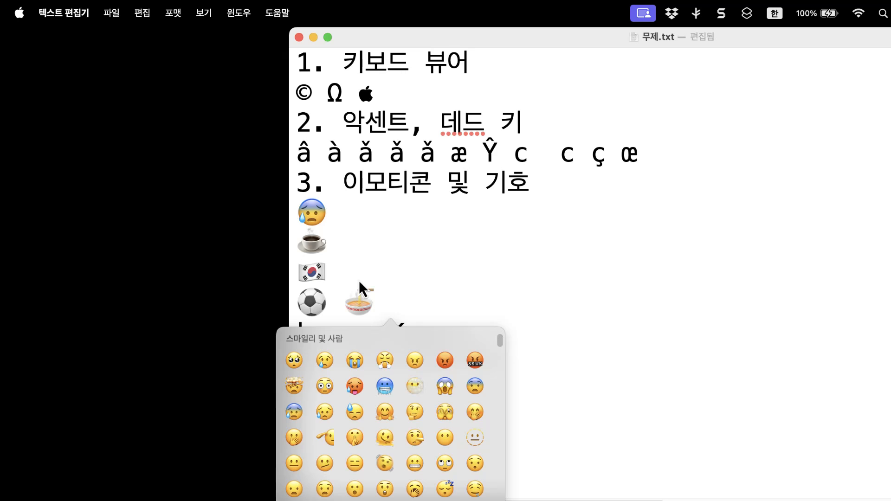
pyautogui.press('Escape')
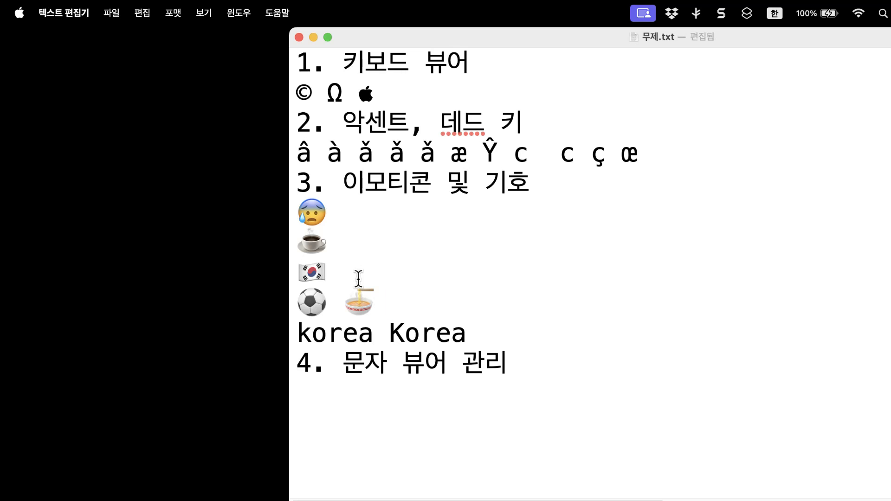
pyautogui.press('Return')
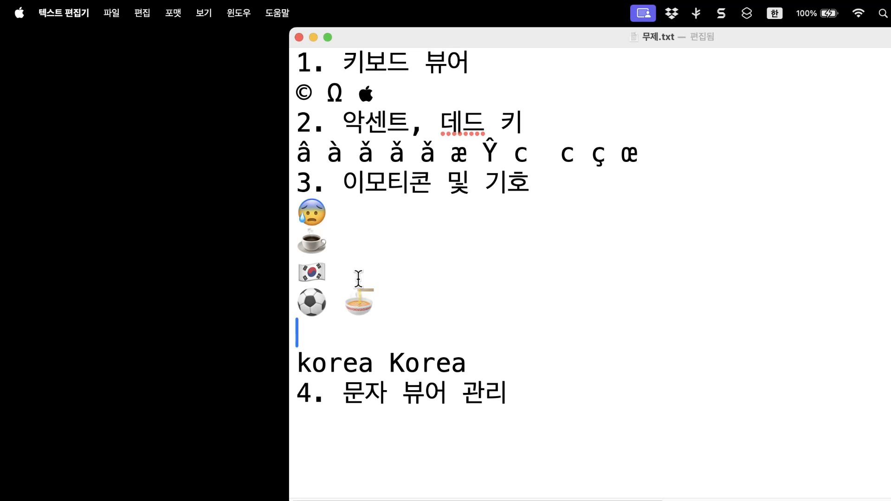
# Step: Search the emoji picker for 축구 and insert the goal net emoji, then start a new line
pyautogui.press('ctrl+super+space')
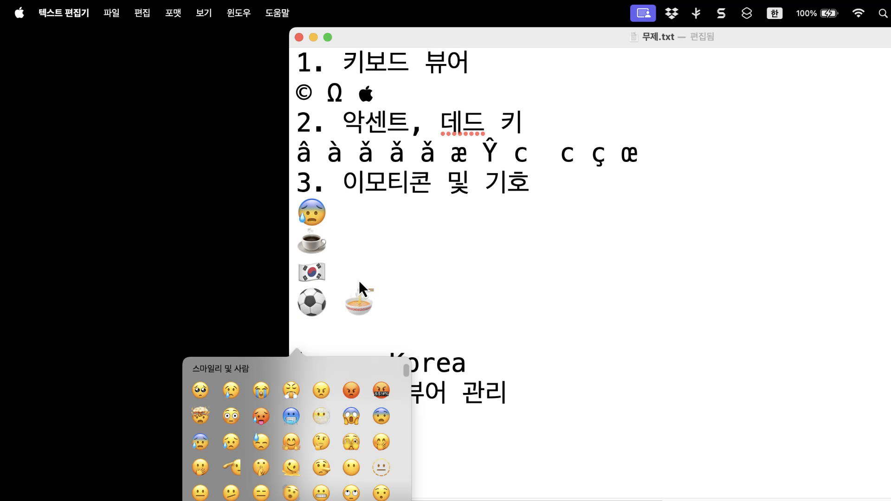
pyautogui.write('축')
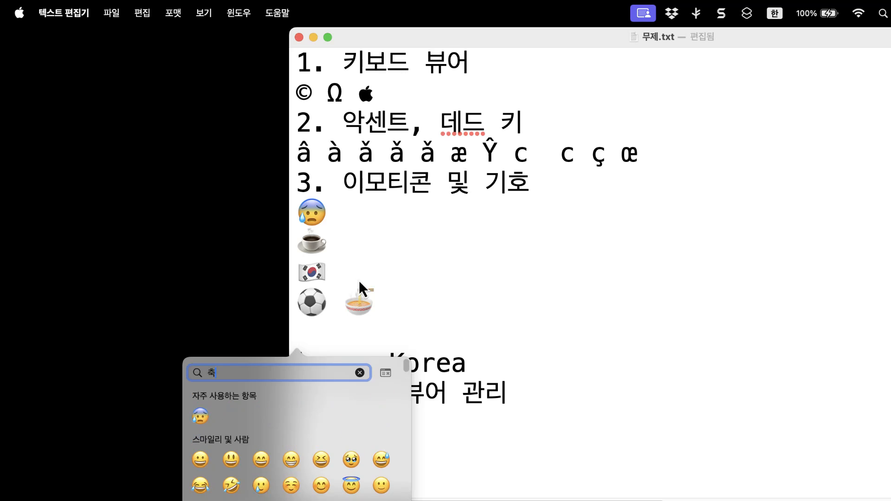
pyautogui.write('구고ㅇ')
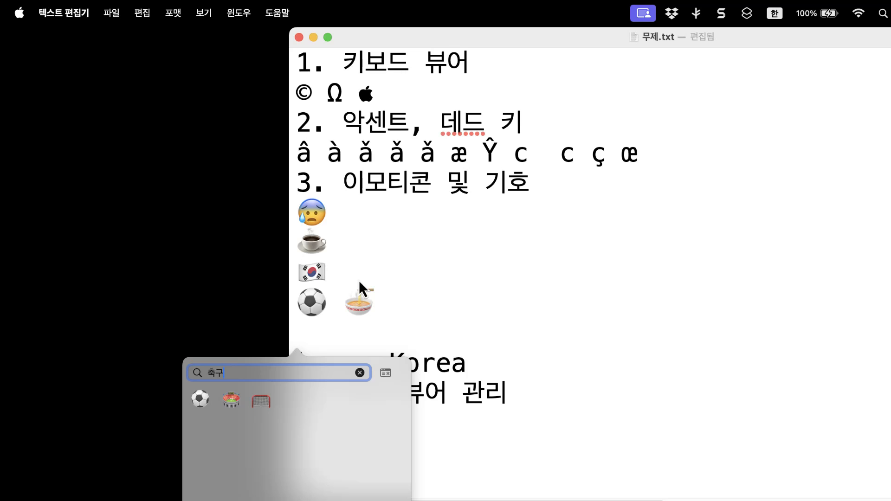
pyautogui.press('Right')
pyautogui.press('Right')
pyautogui.press('Right')
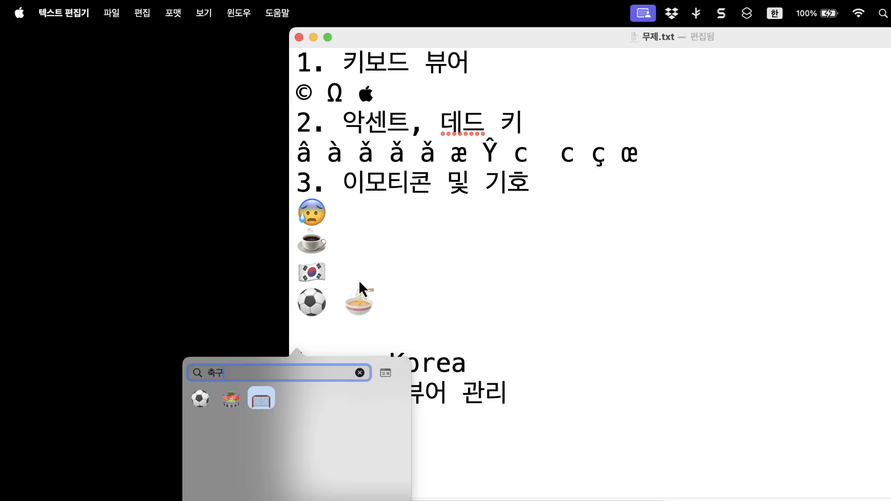
pyautogui.press('Return')
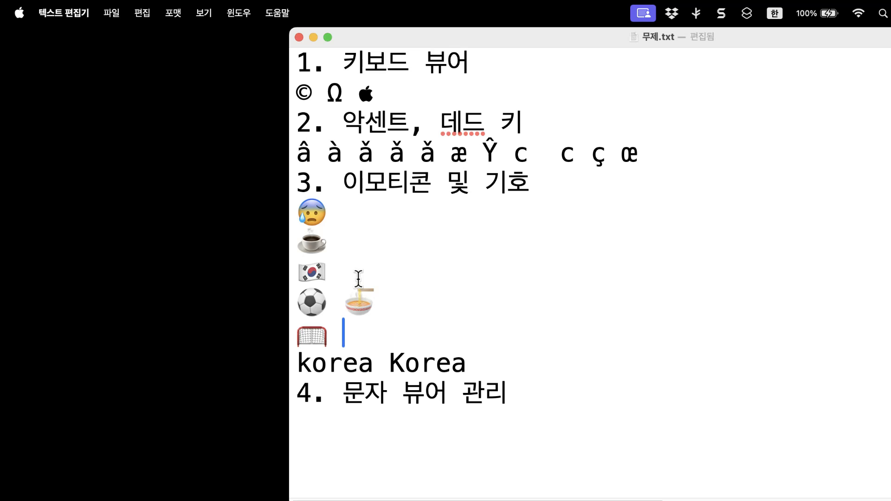
pyautogui.press('Return')
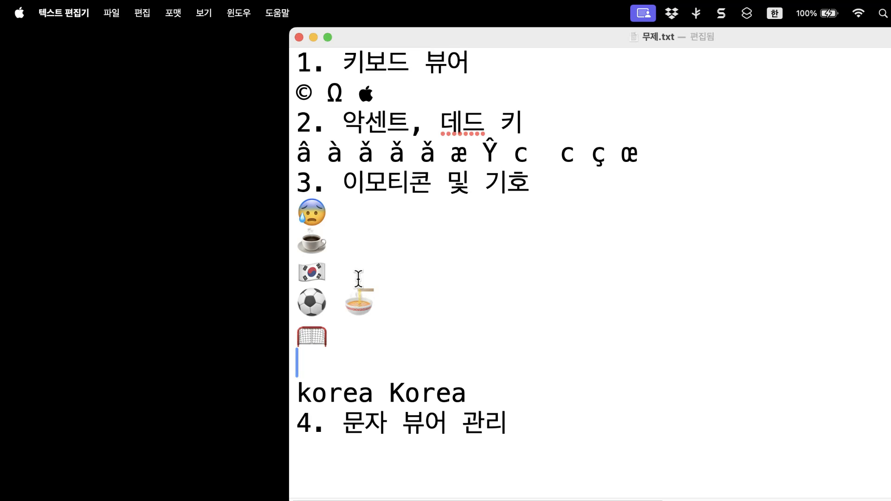
# Step: Type 참고표 on the new line and open and close the emoji picker a few times
pyautogui.write('ㅊ참고표')
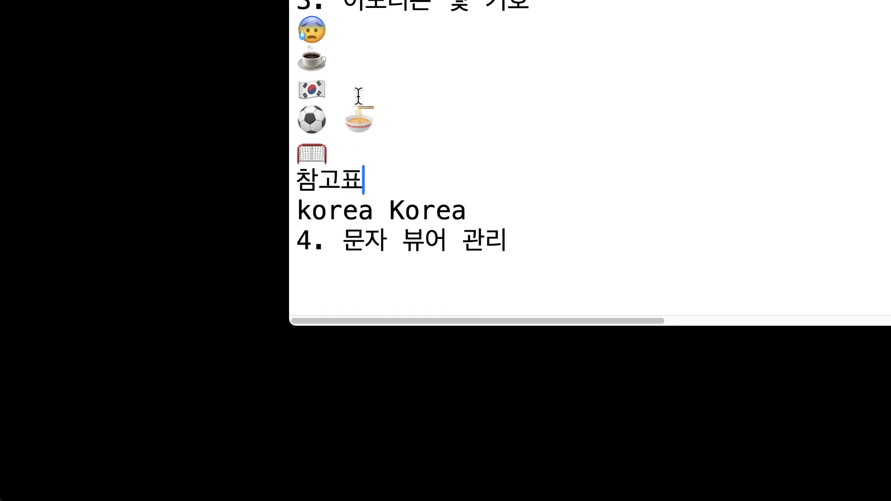
pyautogui.press('ctrl+super+space')
pyautogui.press('Escape')
pyautogui.press('ctrl+super+space')
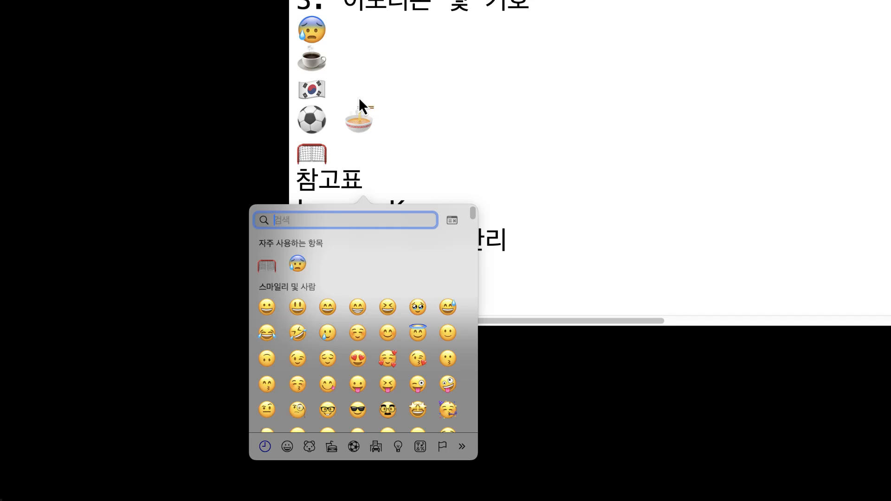
pyautogui.click(398, 181)
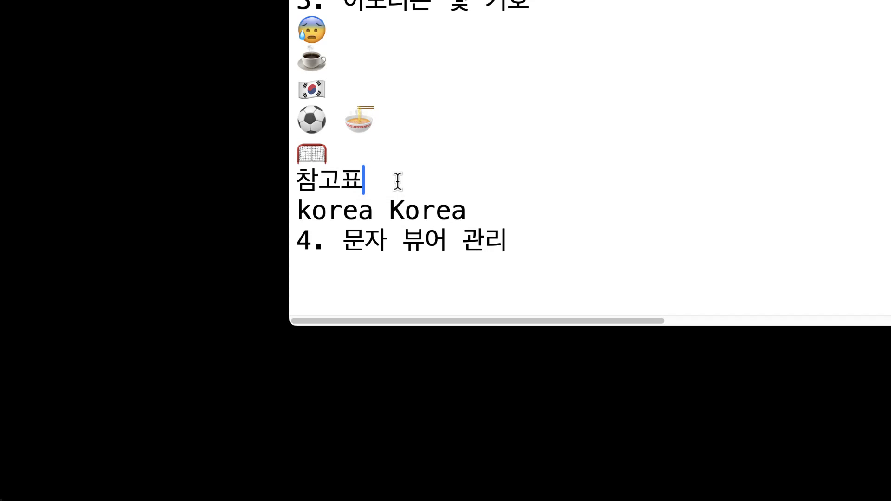
pyautogui.press('BackSpace')
# Step: Search the emoji picker for 참고 and then for 당구, and clear the search field
pyautogui.press('ctrl+super+space')
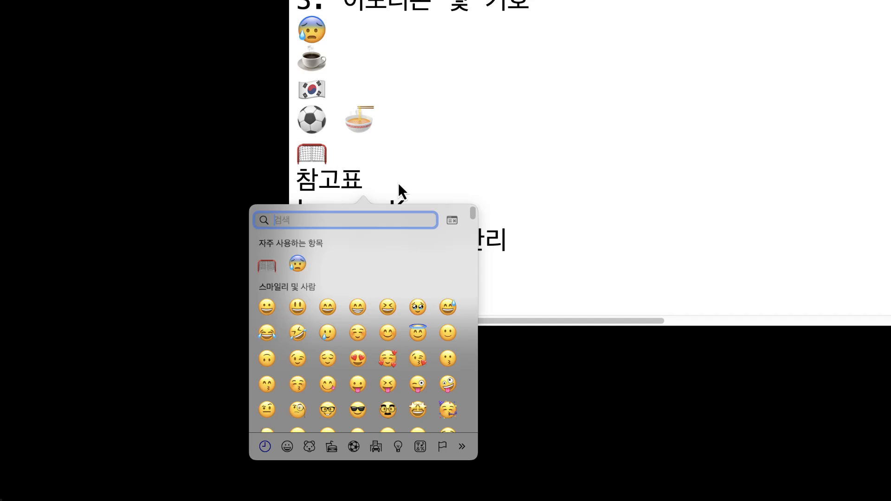
pyautogui.write('참고')
pyautogui.press('BackSpace')
pyautogui.press('BackSpace')
pyautogui.press('BackSpace')
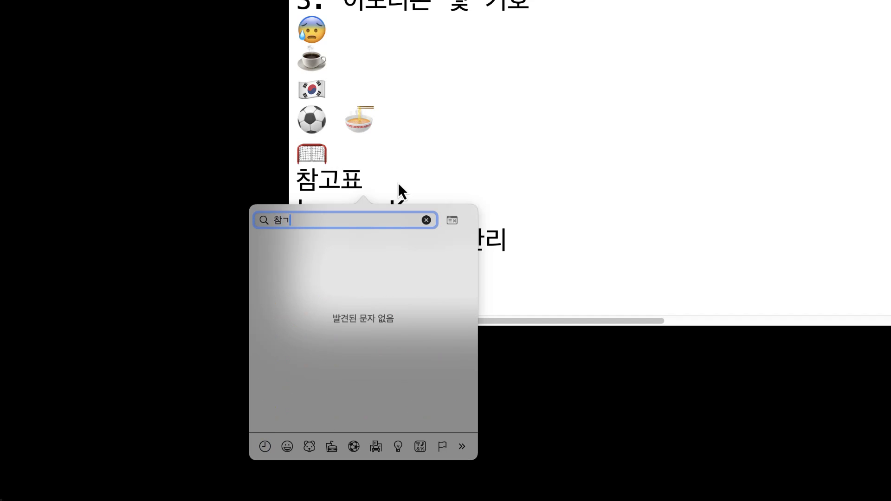
pyautogui.write('ㄷㅏㅇㄱ')
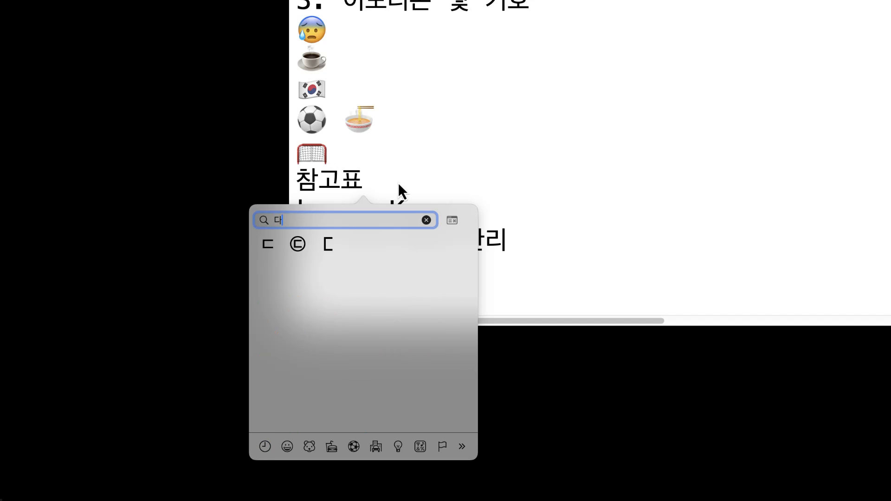
pyautogui.write('ㅜ')
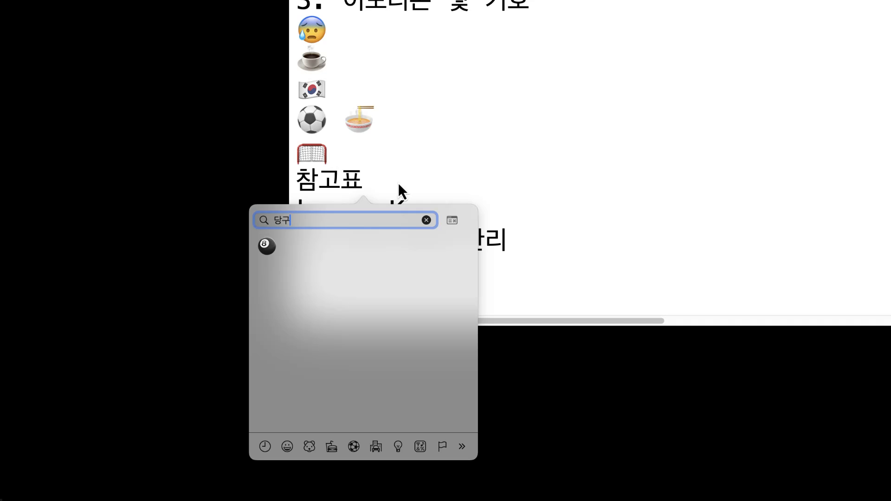
pyautogui.press('BackSpace')
pyautogui.press('BackSpace')
pyautogui.press('BackSpace')
pyautogui.press('BackSpace')
pyautogui.press('BackSpace')
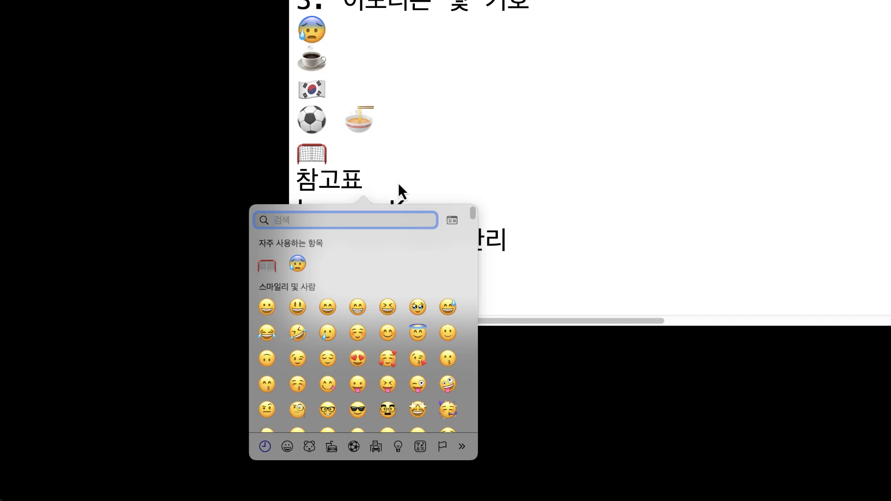
# Step: Search the emoji picker for refe and insert the reference mark ※ after 참고표
pyautogui.press('capslock')
pyautogui.write('r')
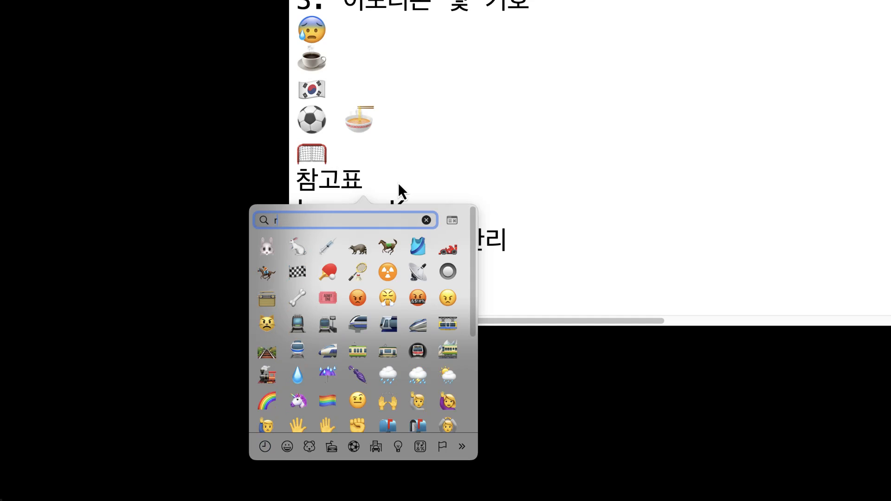
pyautogui.write('ef')
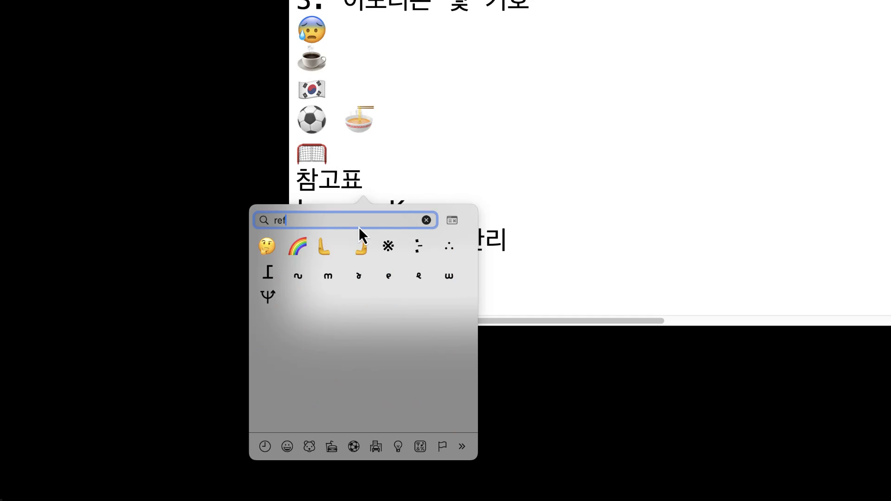
pyautogui.write('e')
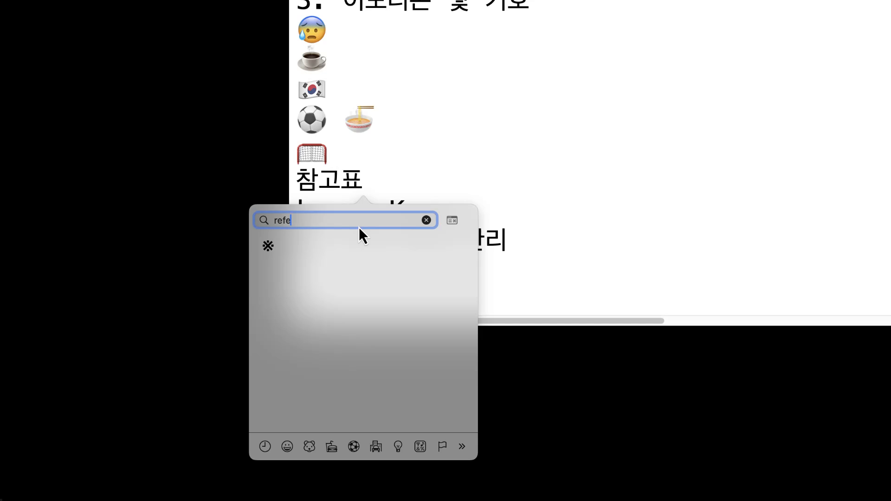
pyautogui.click(268, 247)
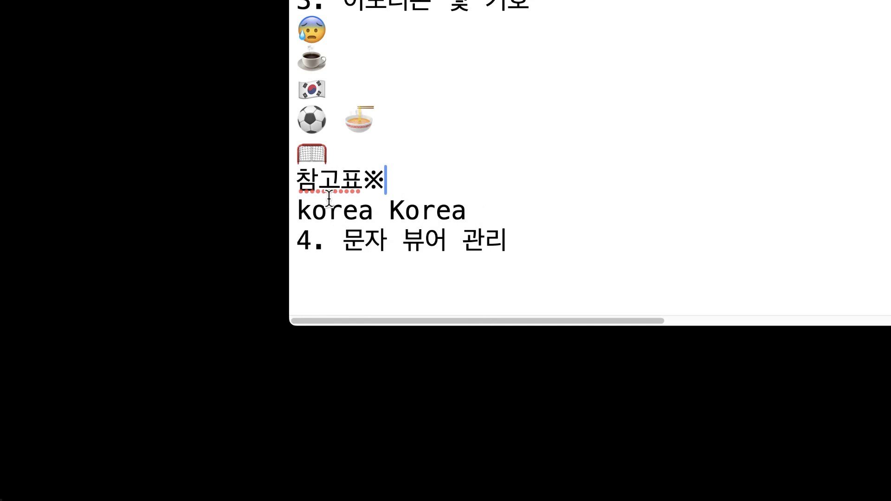
# Step: Put a space between 참고표 and the ※ mark and start a new line
pyautogui.click(363, 189)
pyautogui.press('Right')
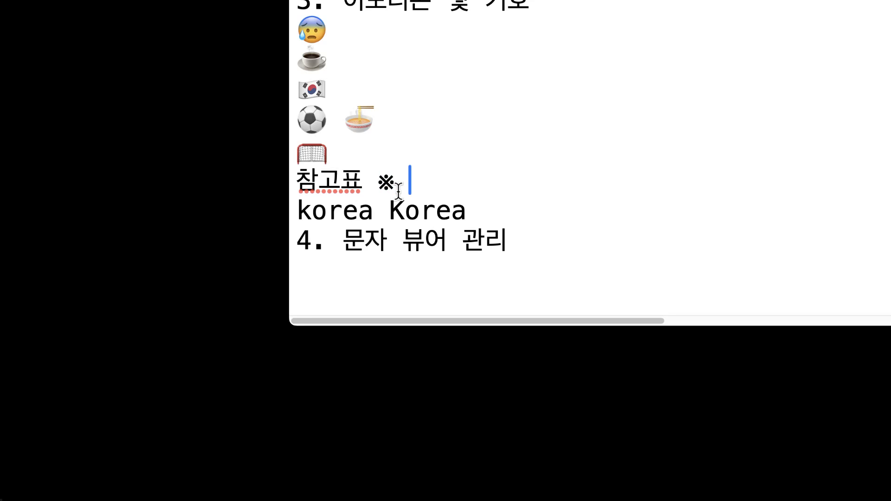
pyautogui.press('Return')
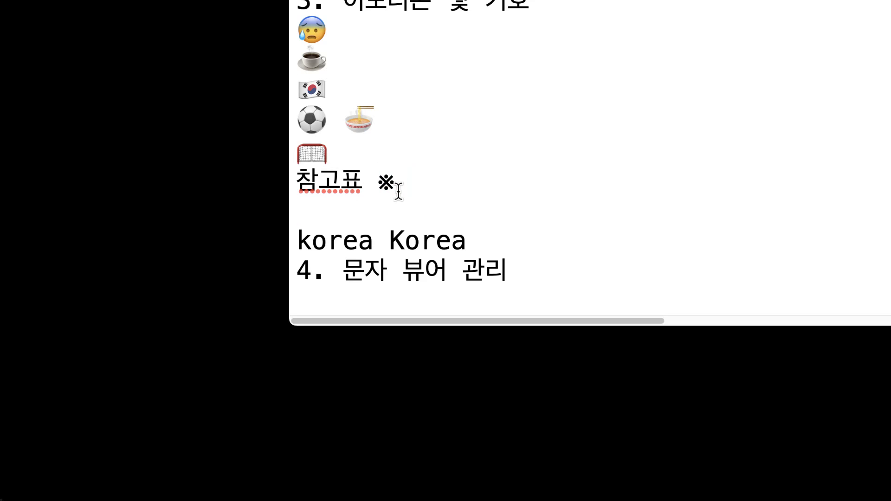
# Step: Type 나누기, search the emoji picker for 나누기 and insert the heavy division sign twice
pyautogui.write('sks')
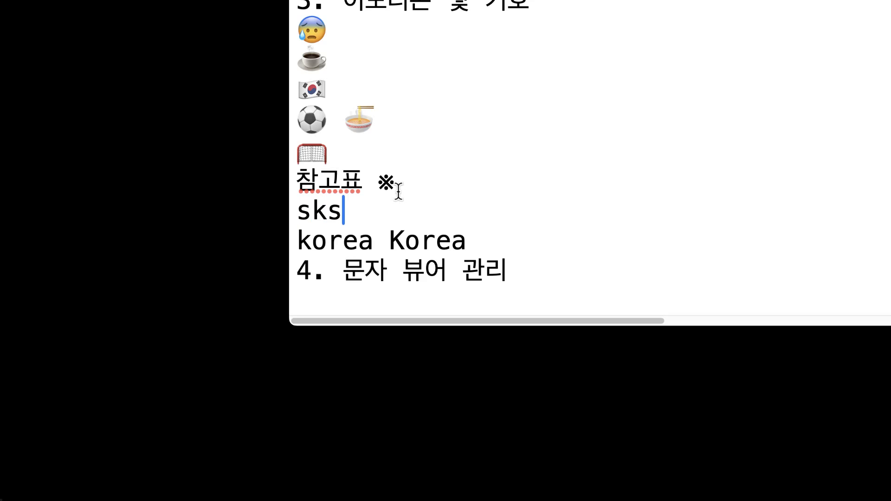
pyautogui.write('nrl')
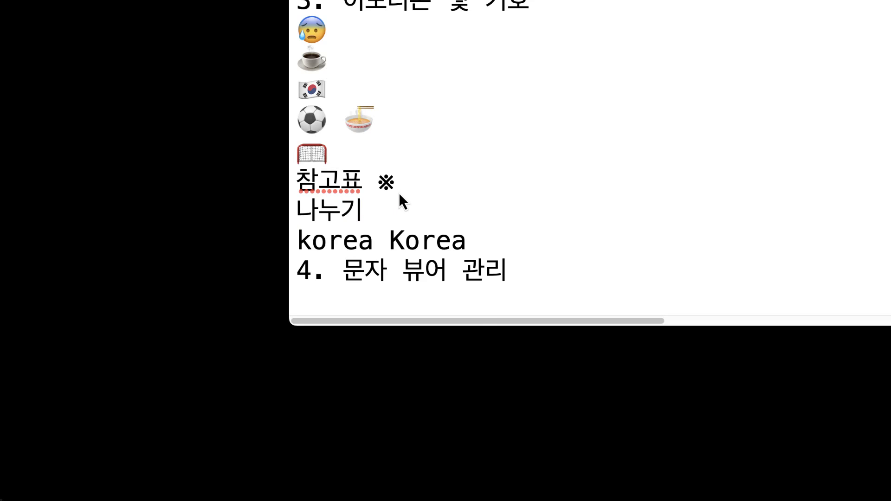
pyautogui.press('ctrl+super+space')
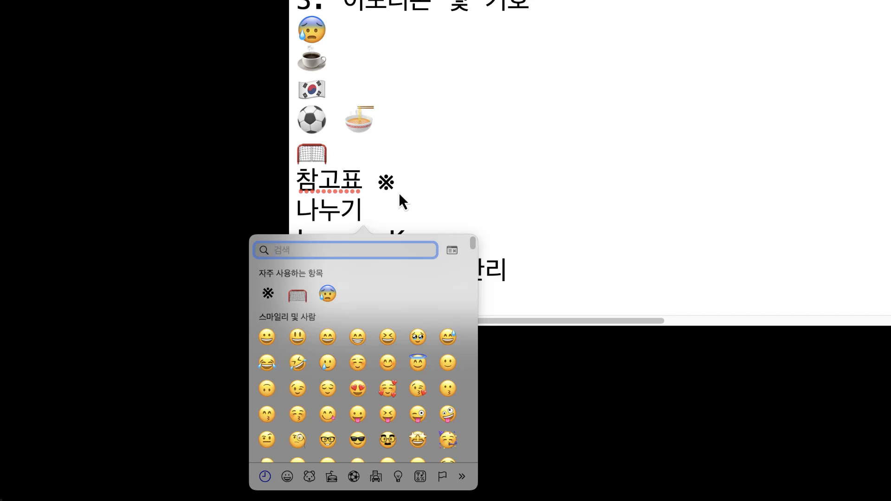
pyautogui.write('나누기')
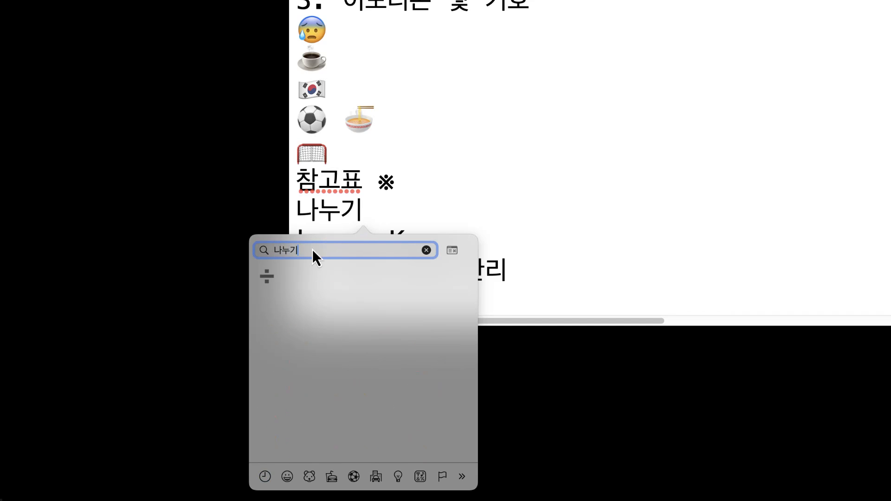
pyautogui.doubleClick(267, 278)
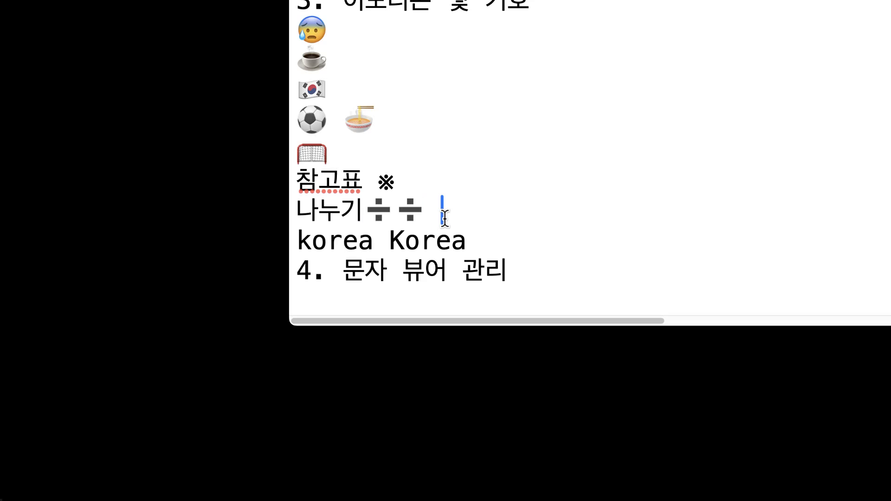
# Step: Search the emoji picker for div and insert the plain division sign ÷
pyautogui.press('ctrl+super+space')
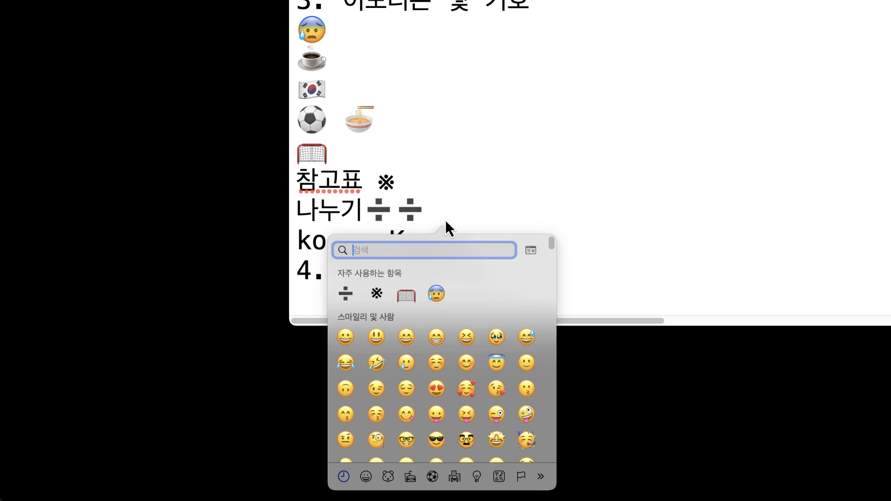
pyautogui.press('capslock')
pyautogui.write('div')
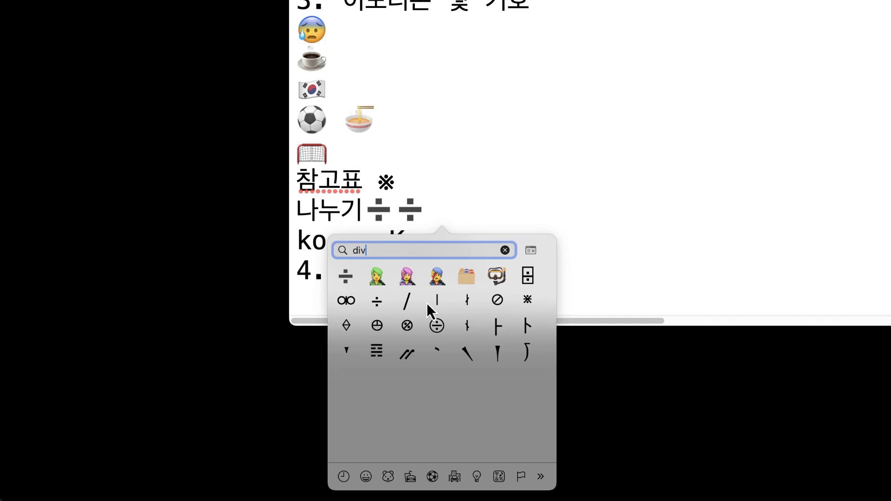
pyautogui.click(379, 305)
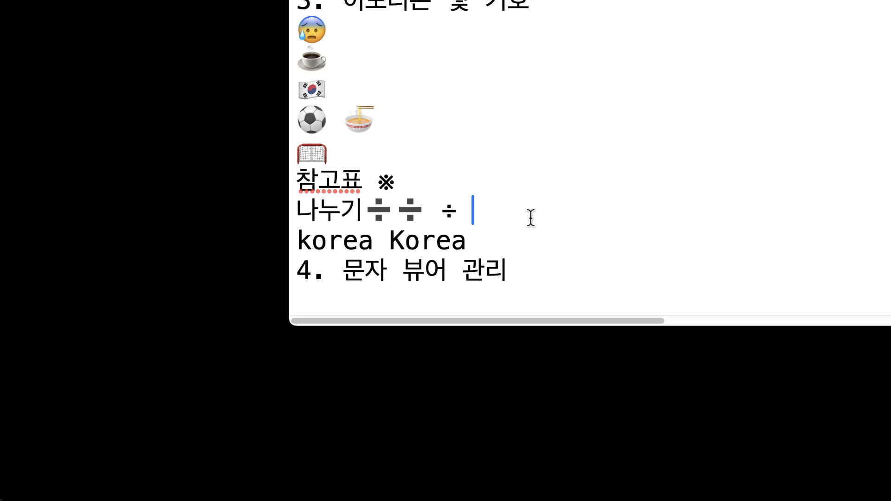
# Step: Switch to Korean input, search the emoji picker for 곱하 and insert the heavy multiplication ✖ sign
pyautogui.press('ctrl+super+space')
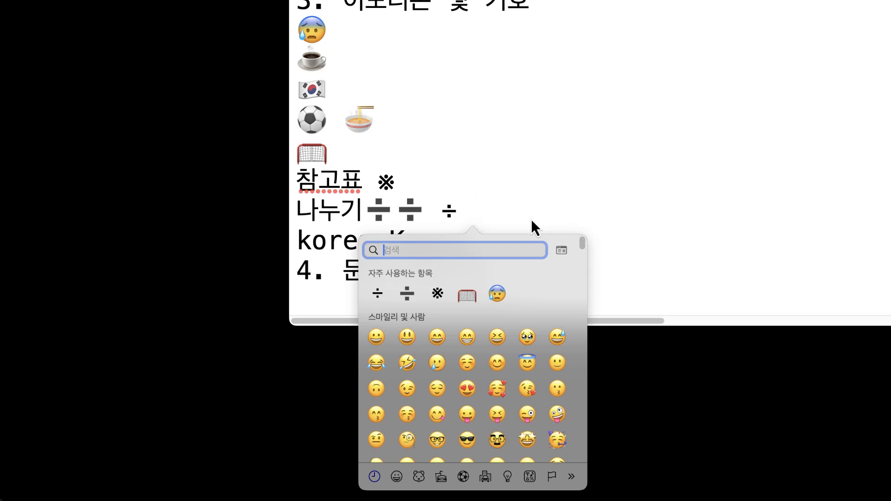
pyautogui.hotkey('ctrl', 'space')
pyautogui.write('곱하')
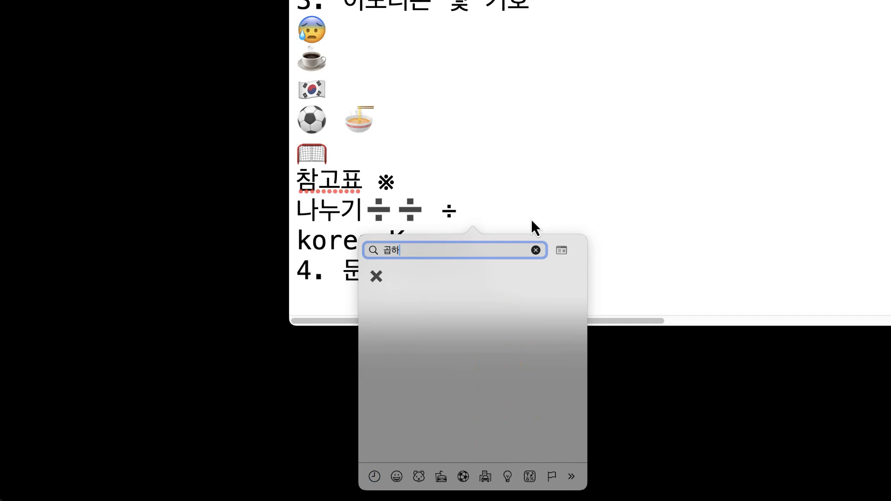
pyautogui.click(371, 282)
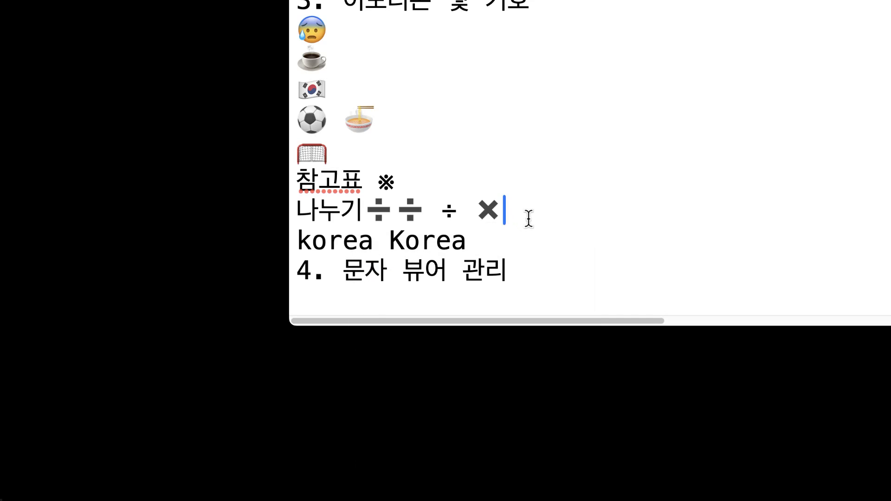
# Step: Search the emoji picker for mul and insert the plain multiplication sign ×
pyautogui.press('ctrl+super+space')
pyautogui.write('ㄱㅎ')
pyautogui.press('BackSpace')
pyautogui.press('BackSpace')
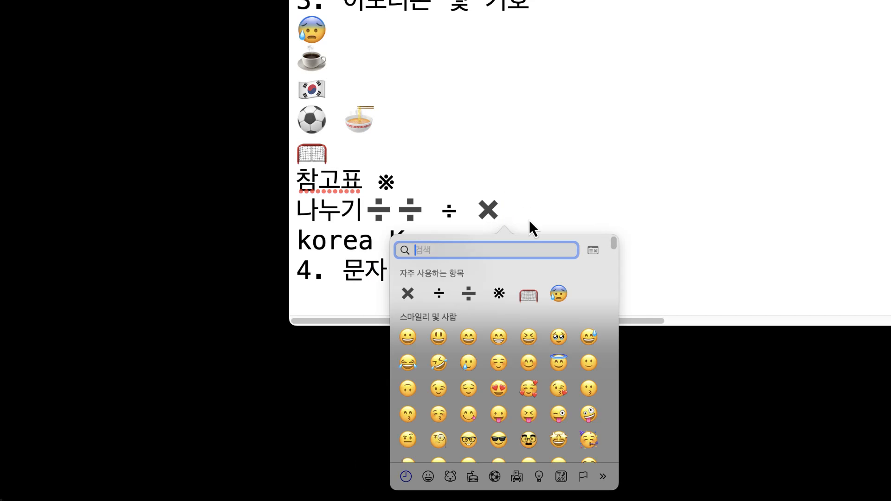
pyautogui.press('capslock')
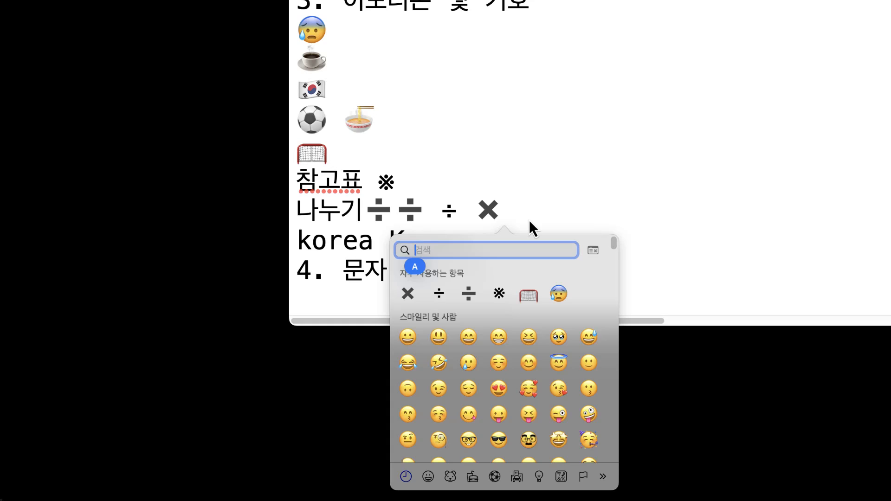
pyautogui.write('mul')
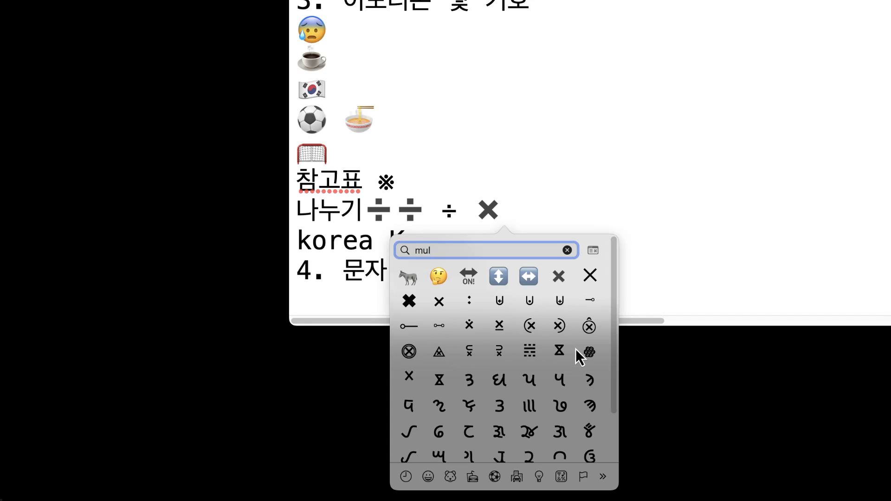
pyautogui.click(439, 302)
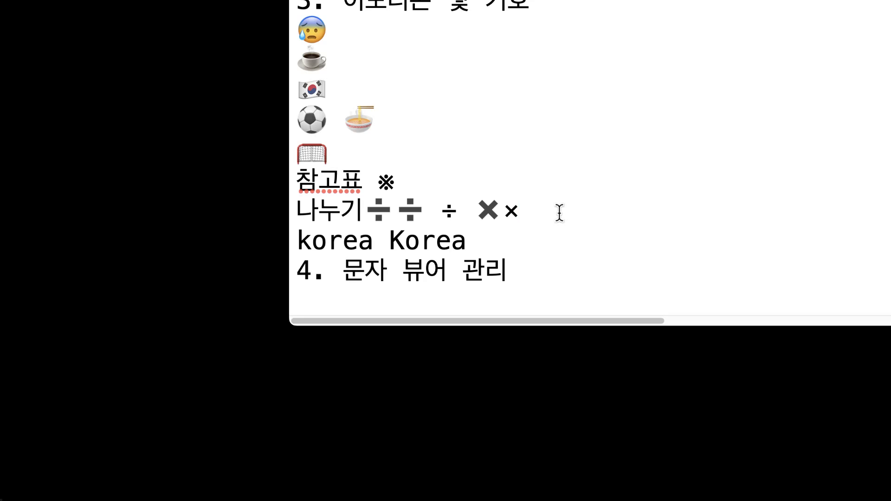
# Step: Start a new line, type 1/2 on it, and start another line
pyautogui.press('Left')
pyautogui.press('Right')
pyautogui.press('Return')
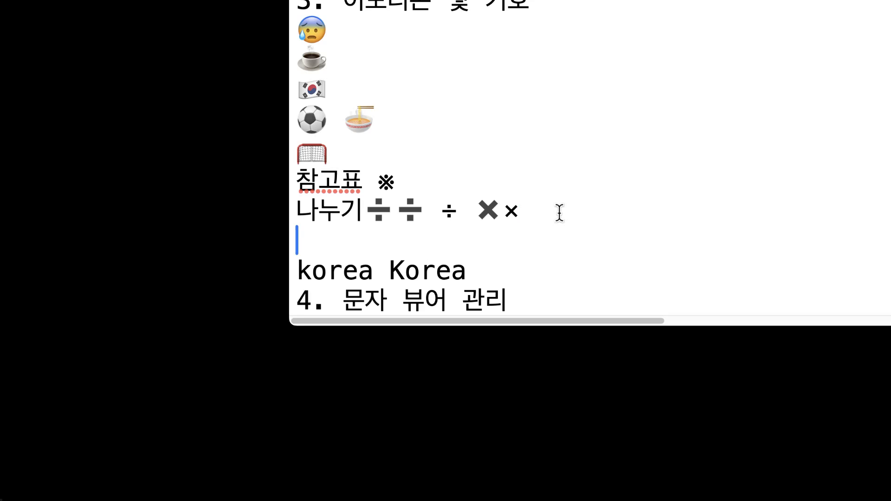
pyautogui.write('1/2')
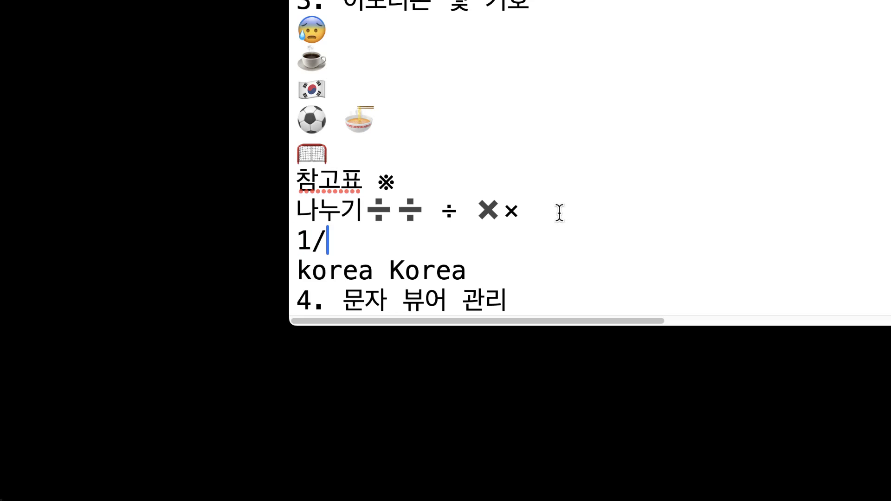
pyautogui.press('Return')
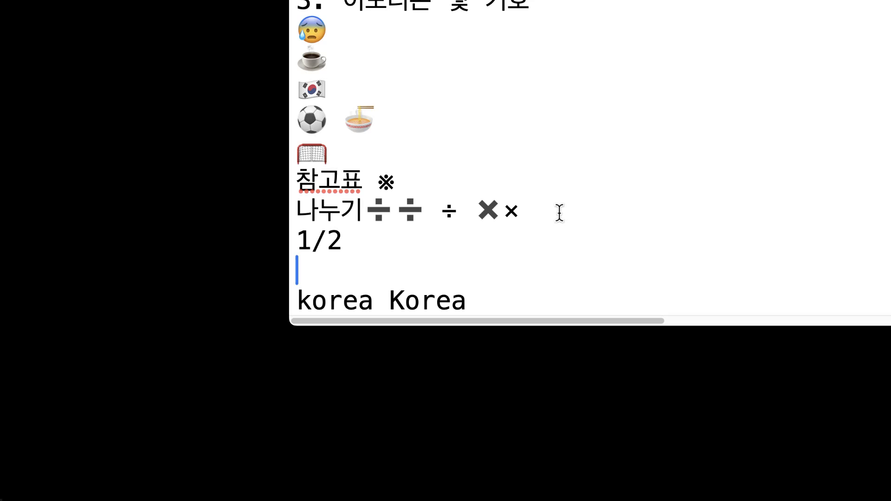
# Step: Type 분수 on the new line
pyautogui.write('qns')
pyautogui.press('BackSpace')
pyautogui.press('BackSpace')
pyautogui.press('BackSpace')
pyautogui.write('분수')
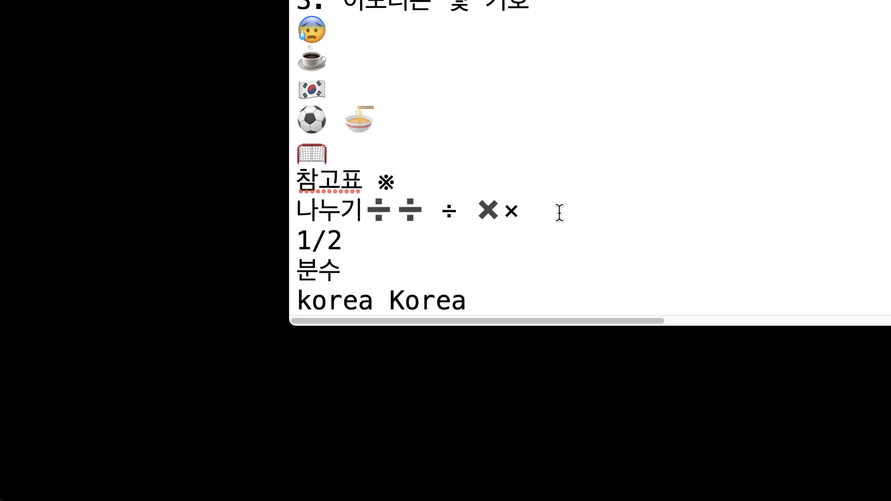
# Step: Search the emoji picker for 분수, then for fra, and insert the ½ fraction character
pyautogui.press('ctrl+super+space')
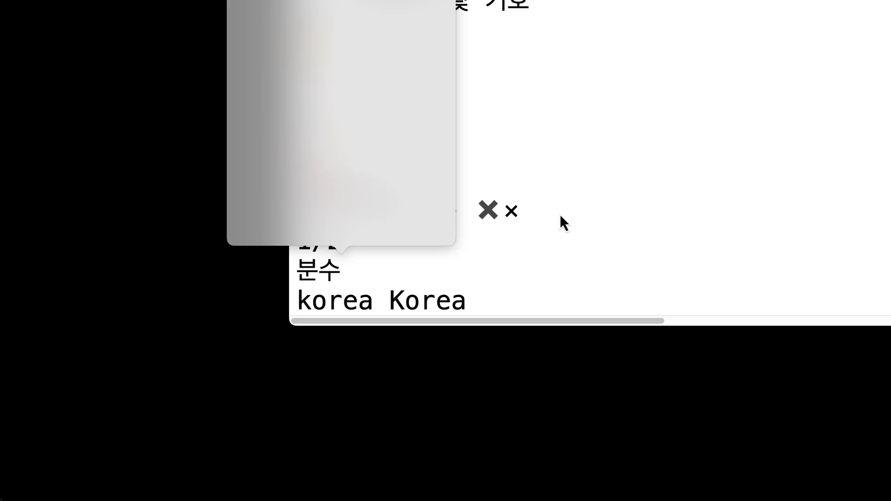
pyautogui.write('분수')
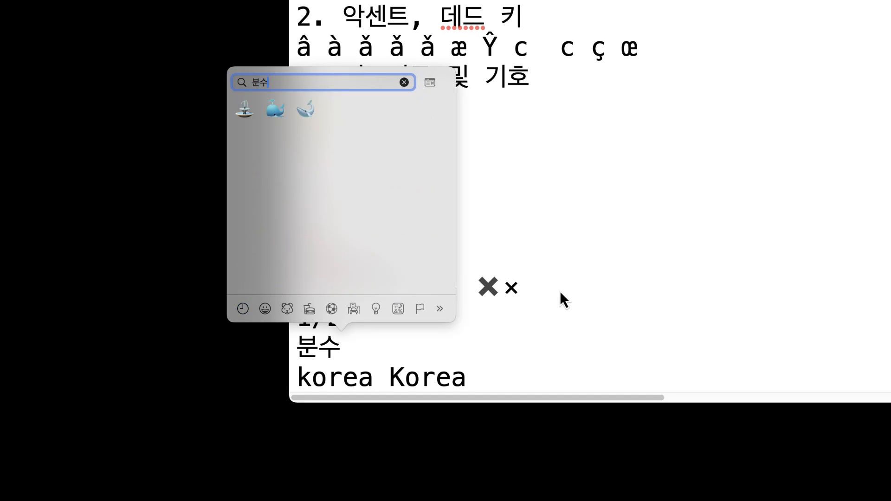
pyautogui.press('BackSpace')
pyautogui.press('BackSpace')
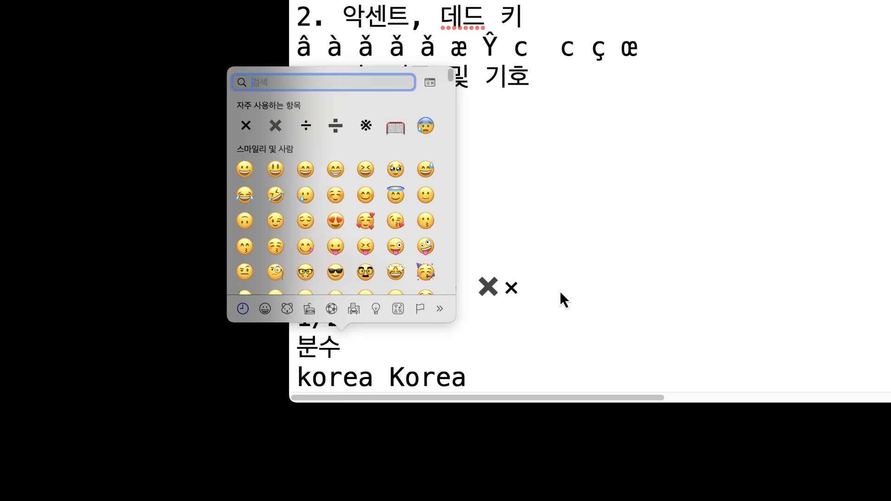
pyautogui.press('capslock')
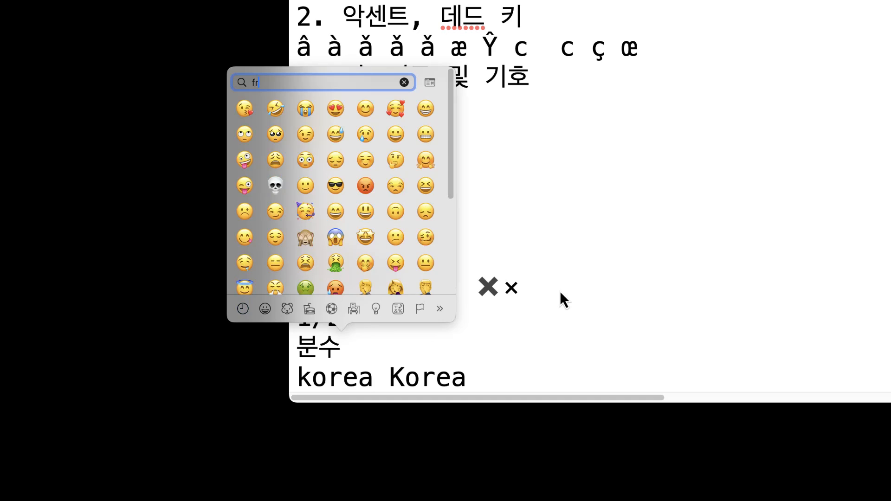
pyautogui.write('r')
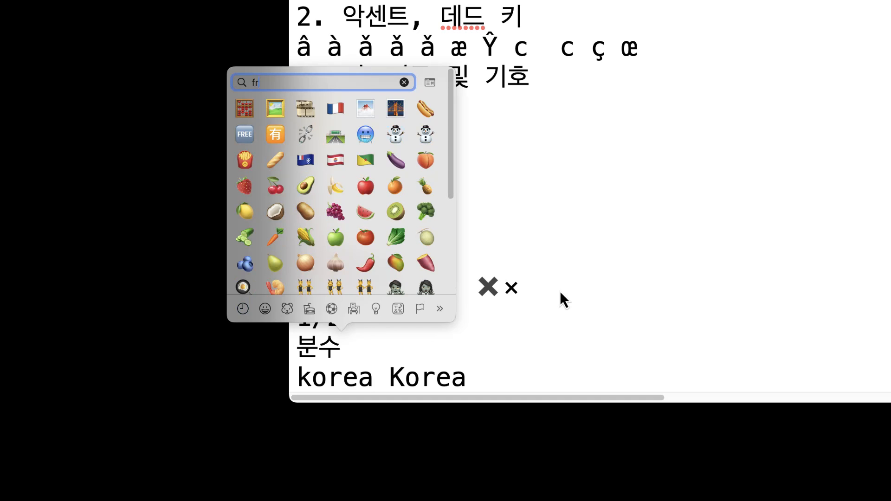
pyautogui.write('a')
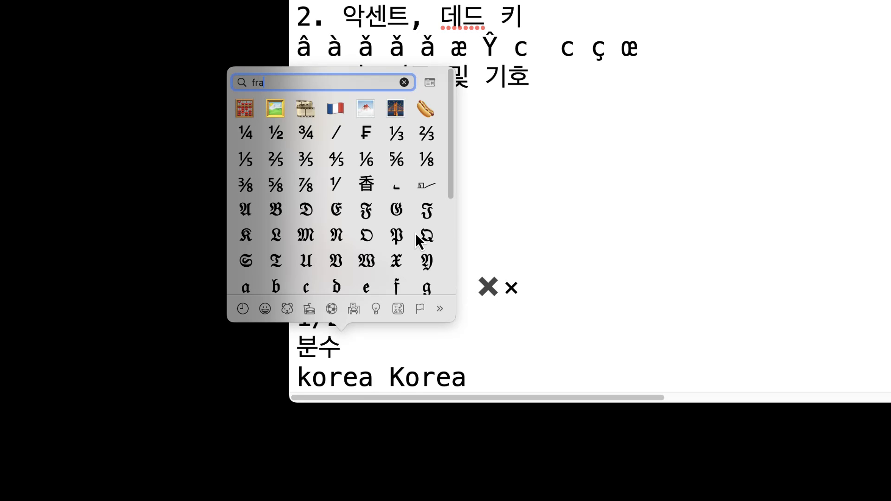
pyautogui.click(275, 141)
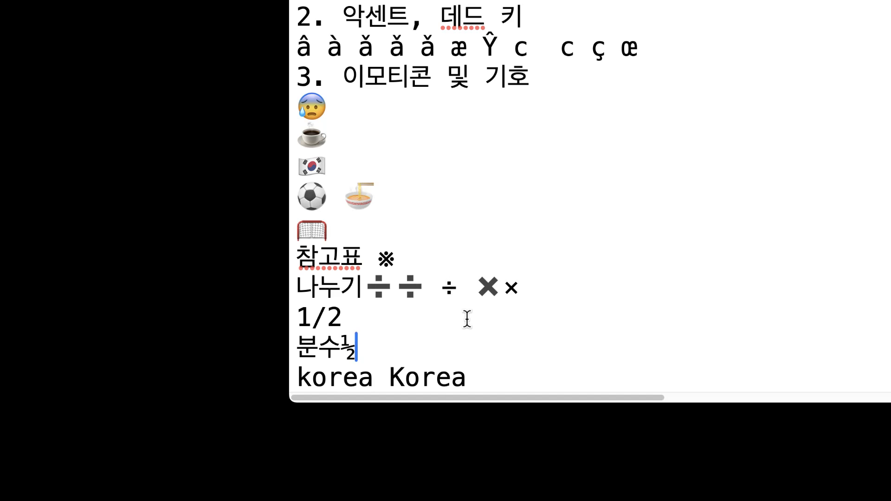
# Step: Add a space before the ½ character and type 2 after it
pyautogui.press('Left')
pyautogui.hotkey('shift', 'Right')
pyautogui.press('Right')
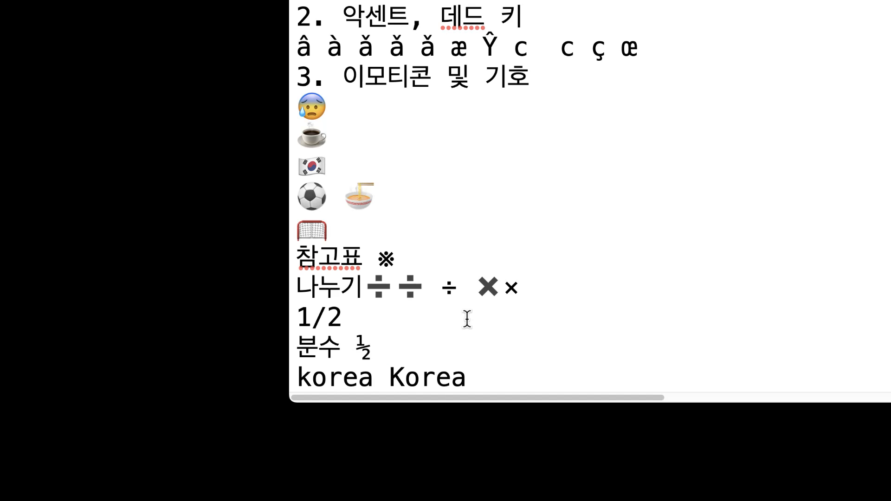
pyautogui.write('2')
# Step: Open the emoji picker and search it for 2, then for star, clearing each search
pyautogui.press('ctrl+super+space')
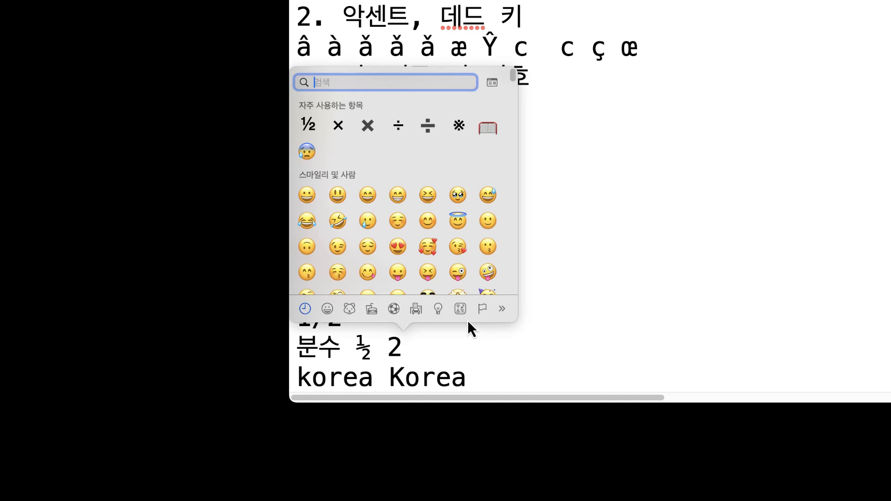
pyautogui.write('2')
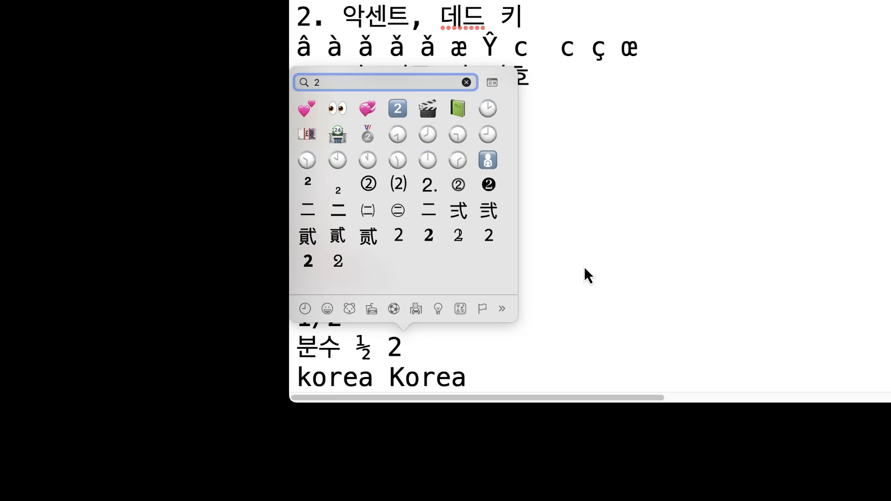
pyautogui.press('BackSpace')
pyautogui.write('star')
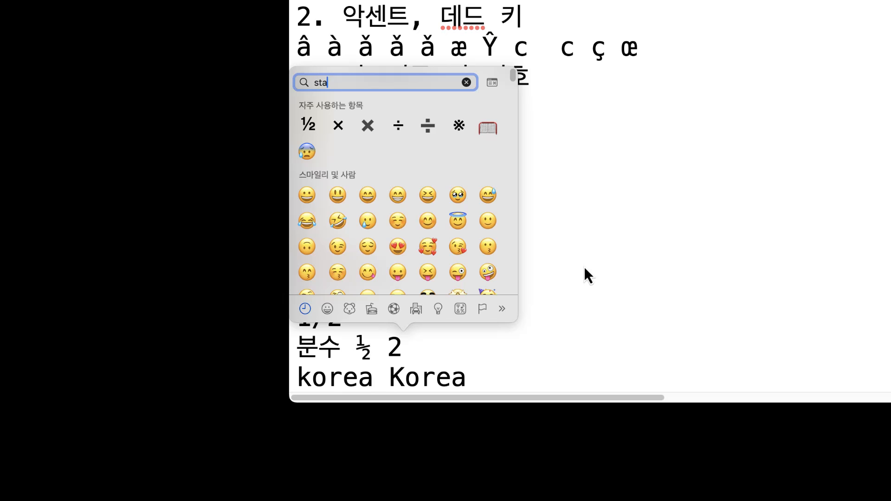
pyautogui.press('BackSpace')
pyautogui.press('BackSpace')
pyautogui.press('BackSpace')
pyautogui.press('BackSpace')
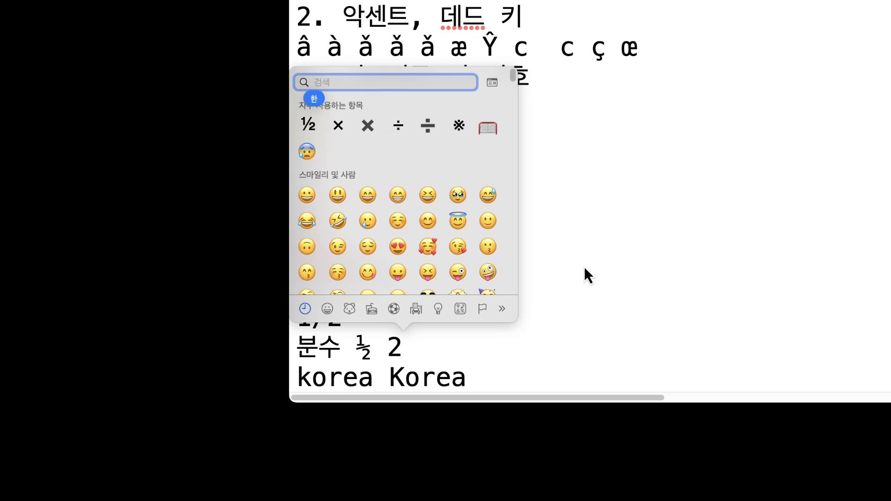
# Step: Search the emoji picker for 별 and clear the search again
pyautogui.write('별')
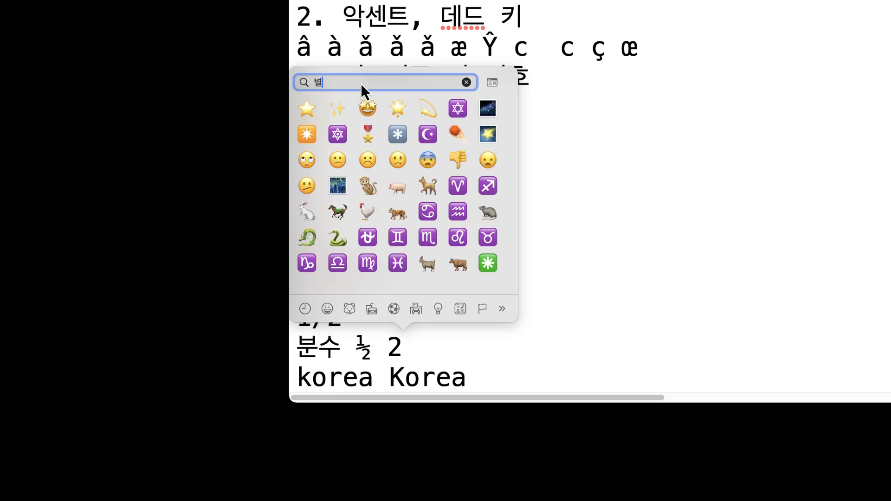
pyautogui.press('BackSpace')
pyautogui.press('BackSpace')
pyautogui.press('BackSpace')
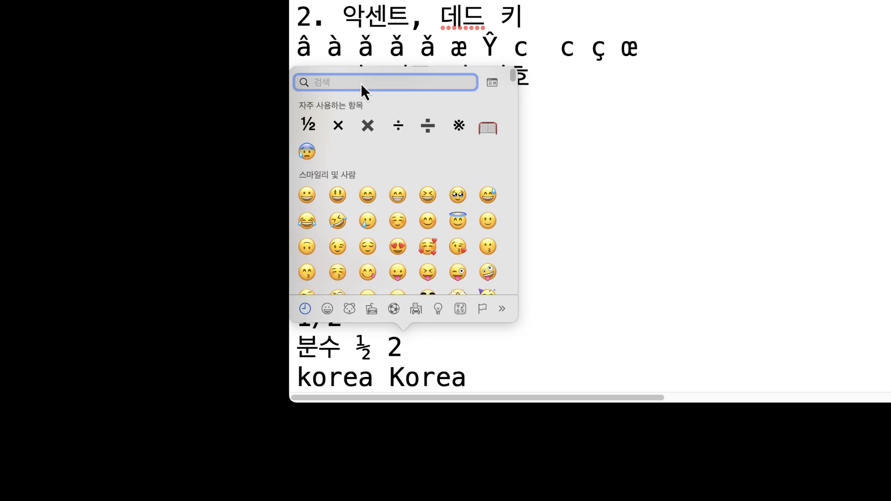
# Step: Search the emoji picker for star and insert the white star ☆ after the 2 on the 분수 line
pyautogui.write('star')
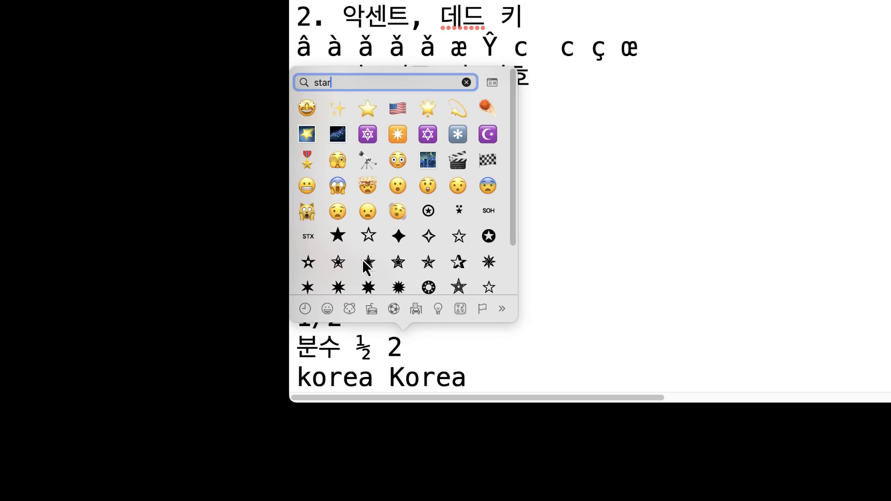
pyautogui.scroll(-3, 364, 267)
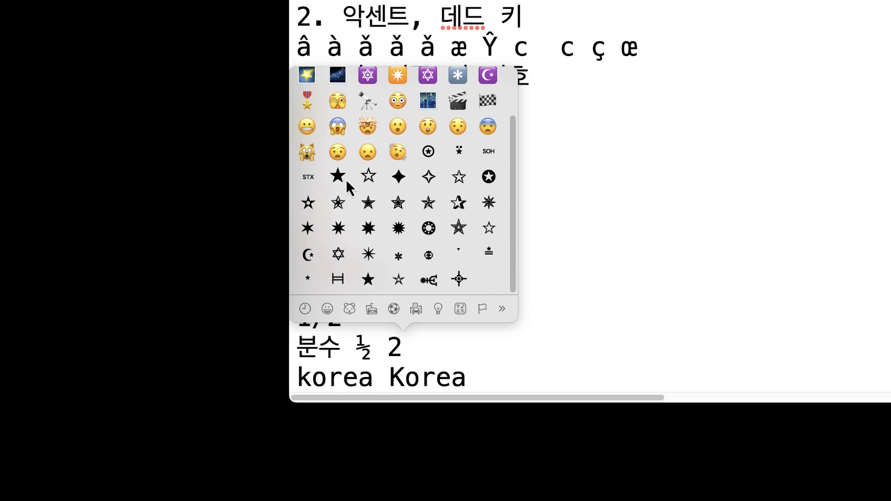
pyautogui.click(368, 177)
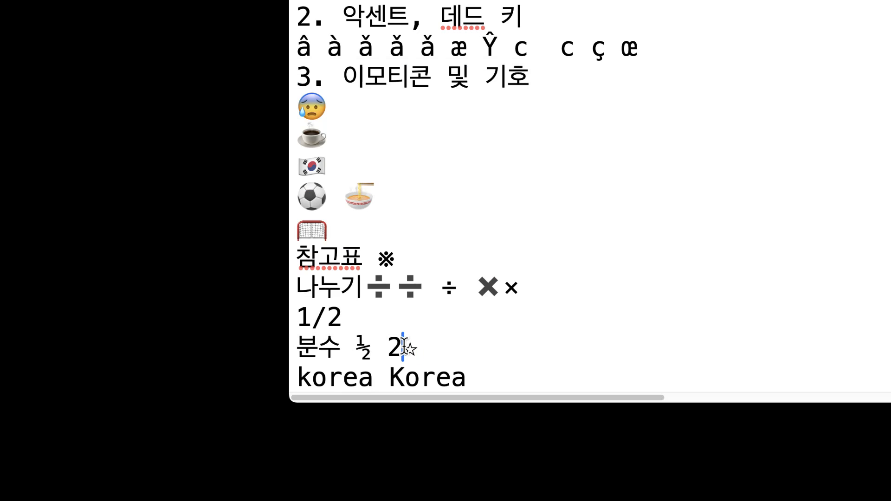
pyautogui.click(447, 349)
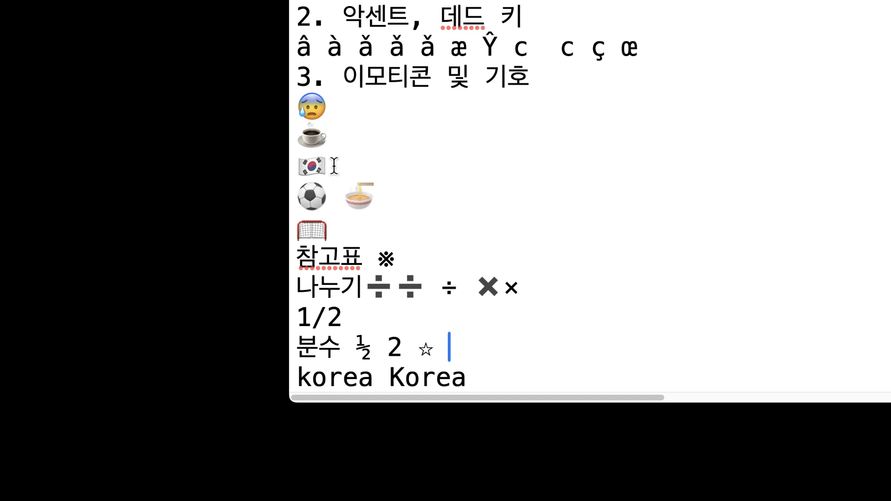
# Step: Return the cursor to the end of the ☆ line, reopen the emoji picker and try expanding it into the Character Viewer
pyautogui.doubleClick(335, 119)
pyautogui.click(335, 119)
pyautogui.press('Down')
pyautogui.press('Down')
pyautogui.press('Down')
pyautogui.press('Down')
pyautogui.press('Down')
pyautogui.press('Down')
pyautogui.press('Down')
pyautogui.press('Down')
pyautogui.press('Right')
pyautogui.press('Right')
pyautogui.press('Right')
pyautogui.press('Right')
pyautogui.press('Right')
pyautogui.press('Right')
pyautogui.press('Right')
pyautogui.press('Down')
pyautogui.press('Down')
pyautogui.press('Down')
pyautogui.press('Up')
pyautogui.press('Up')
pyautogui.press('Up')
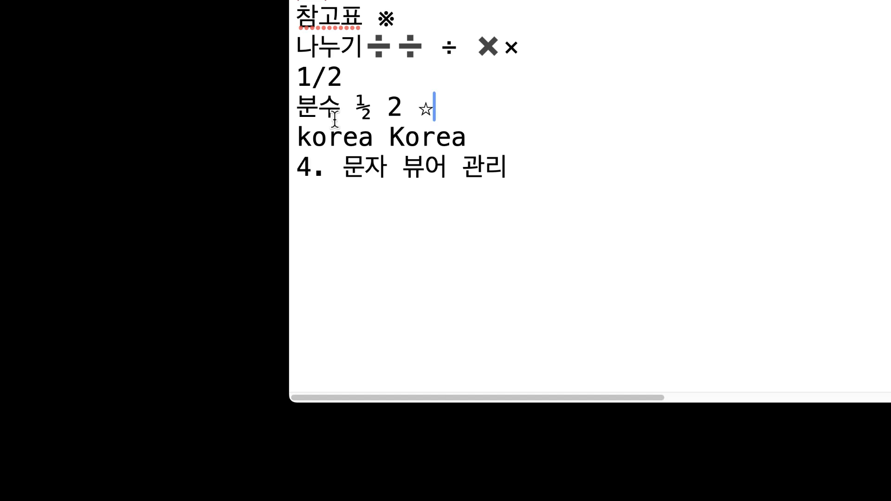
pyautogui.press('ctrl+super+space')
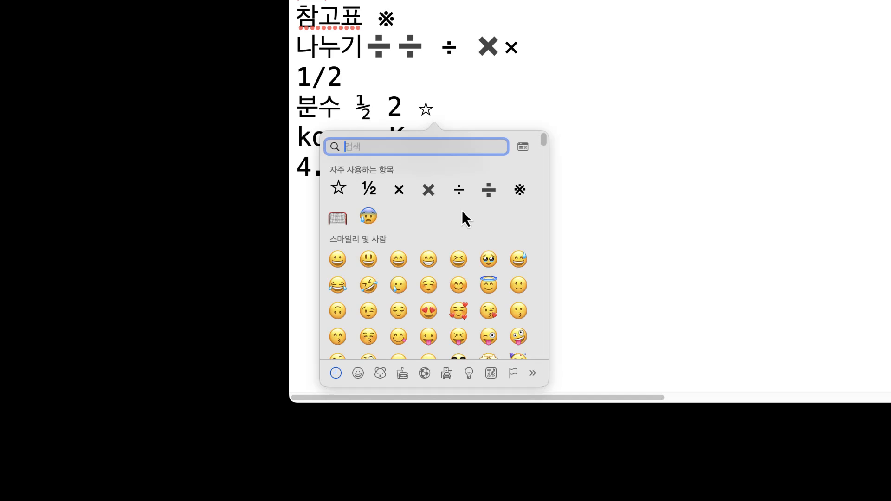
pyautogui.click(523, 146)
pyautogui.click(523, 148)
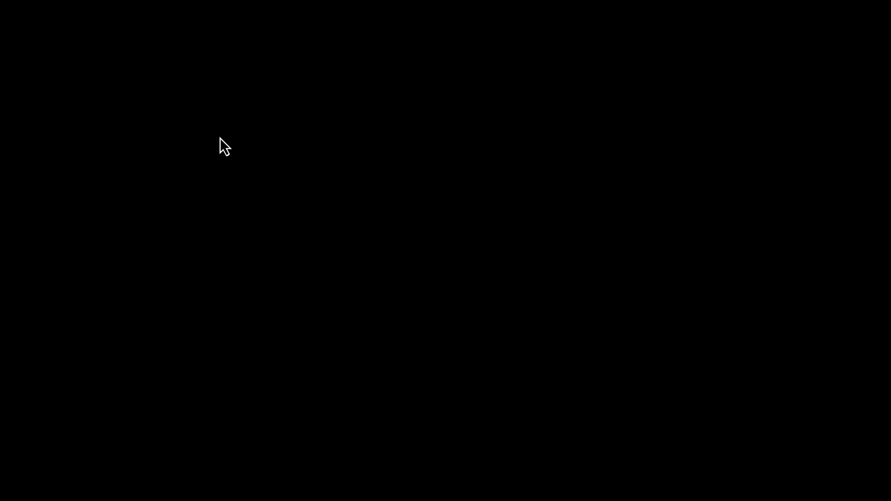
# Step: Reopen the emoji picker and expand it into the full Character Viewer window
pyautogui.press('ctrl+super+space')
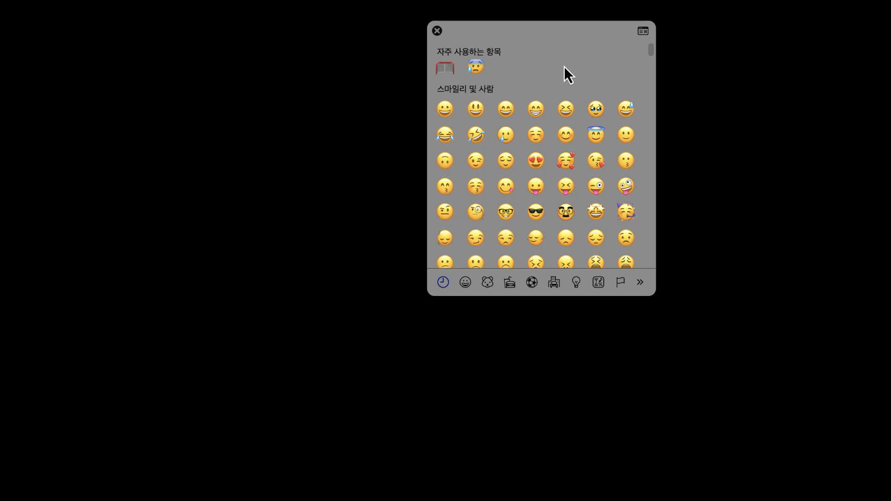
pyautogui.click(643, 34)
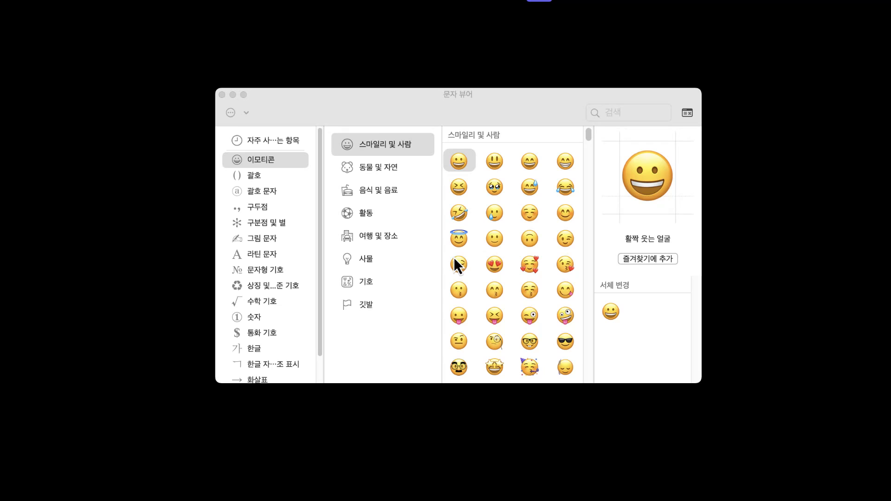
# Step: Browse the Character Viewer categories 괄호, 괄호 문자, 구분점 및 별, 수학 기호 and 문자형 기호
pyautogui.click(269, 175)
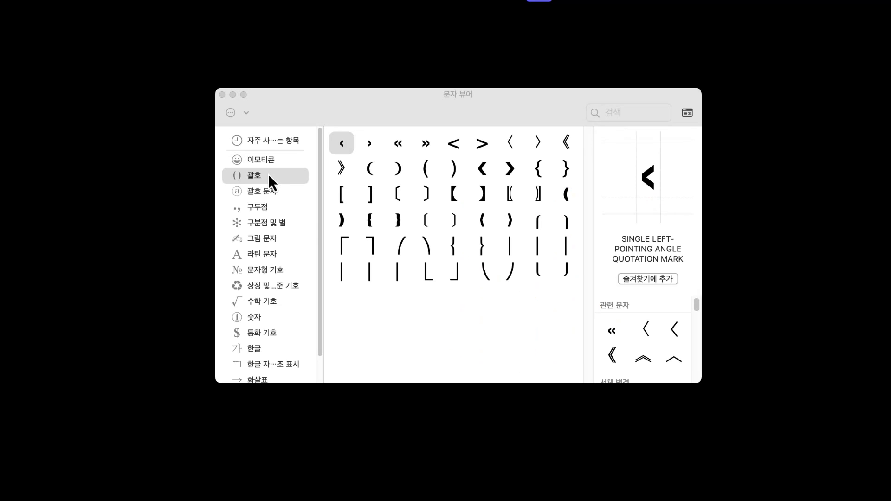
pyautogui.click(271, 201)
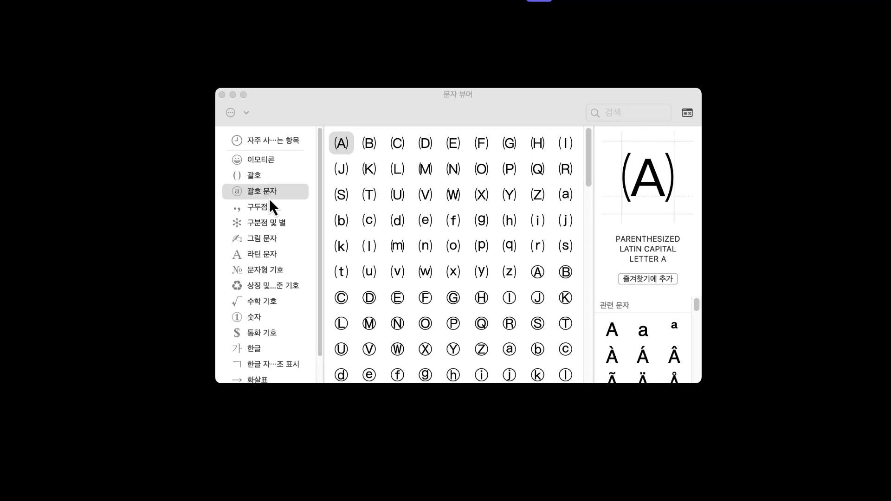
pyautogui.click(267, 223)
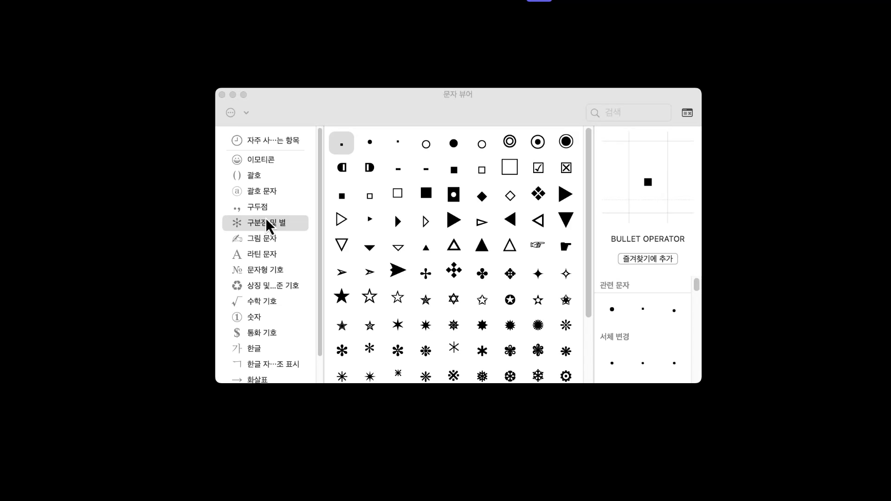
pyautogui.click(344, 232)
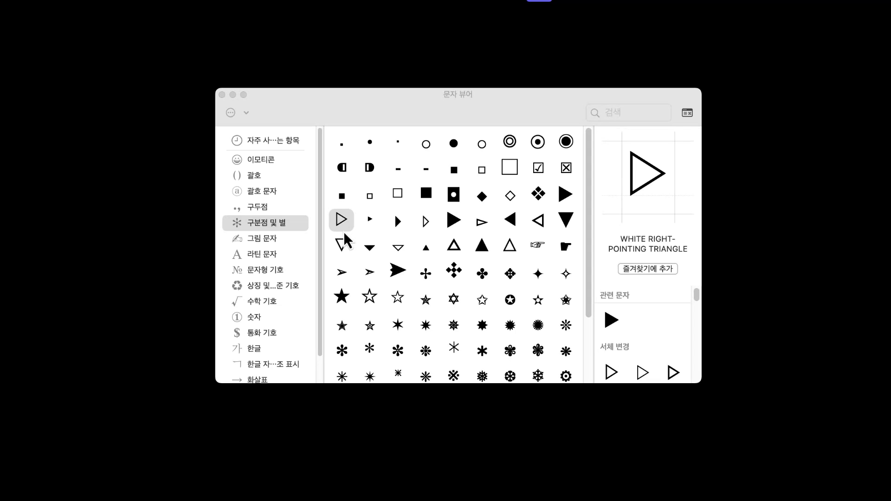
pyautogui.click(390, 261)
pyautogui.scroll(-5, 390, 262)
pyautogui.scroll(5, 390, 261)
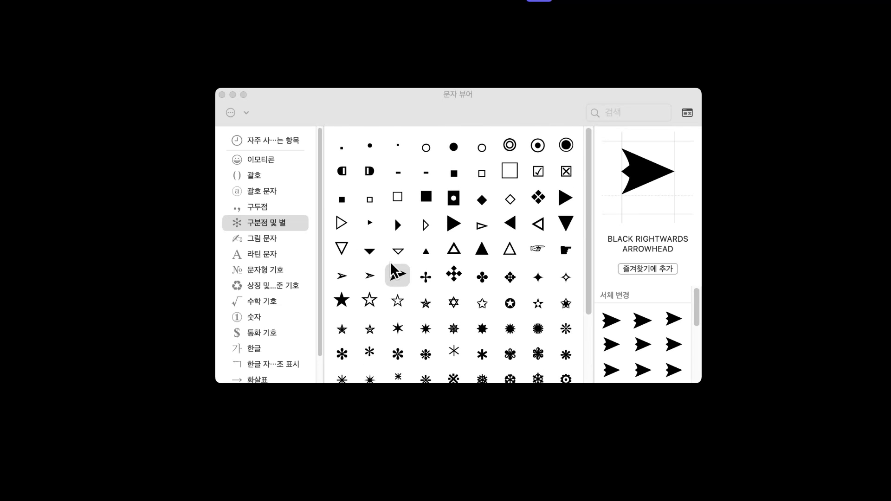
pyautogui.click(273, 308)
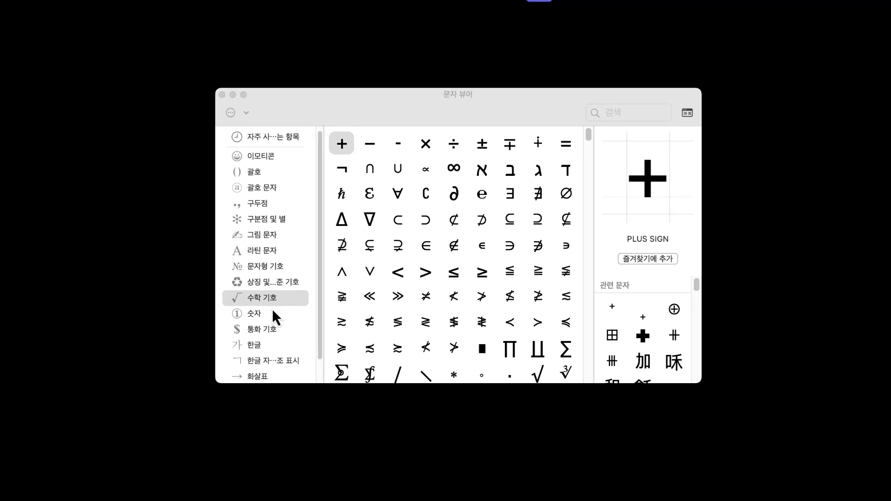
pyautogui.scroll(1, 272, 309)
pyautogui.click(284, 269)
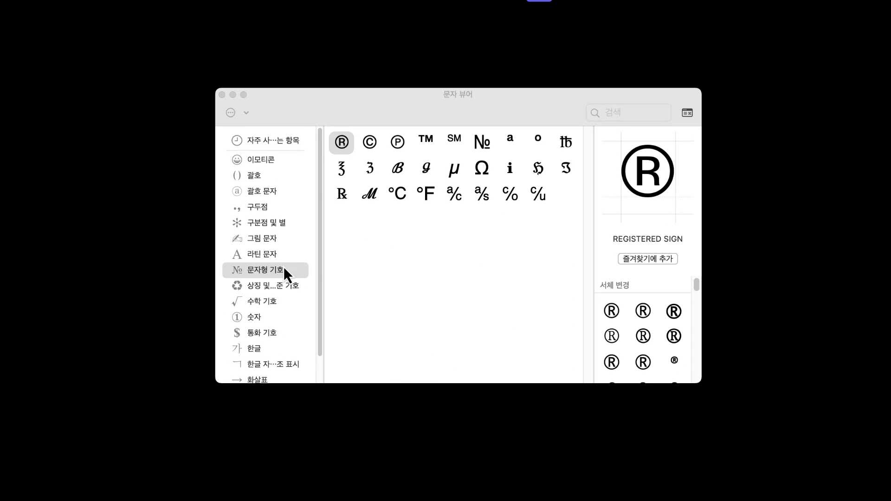
# Step: Customize the Character Viewer category list to include 그리스 문자
pyautogui.click(246, 118)
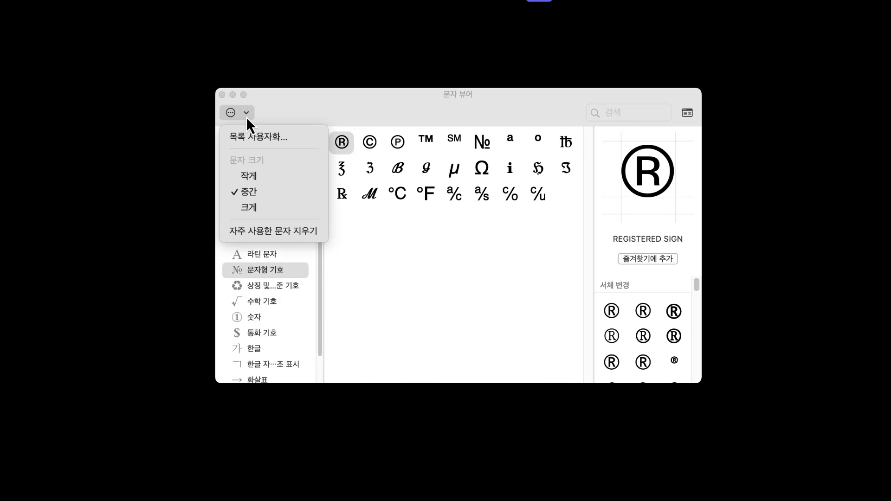
pyautogui.click(273, 136)
pyautogui.scroll(-15, 428, 220)
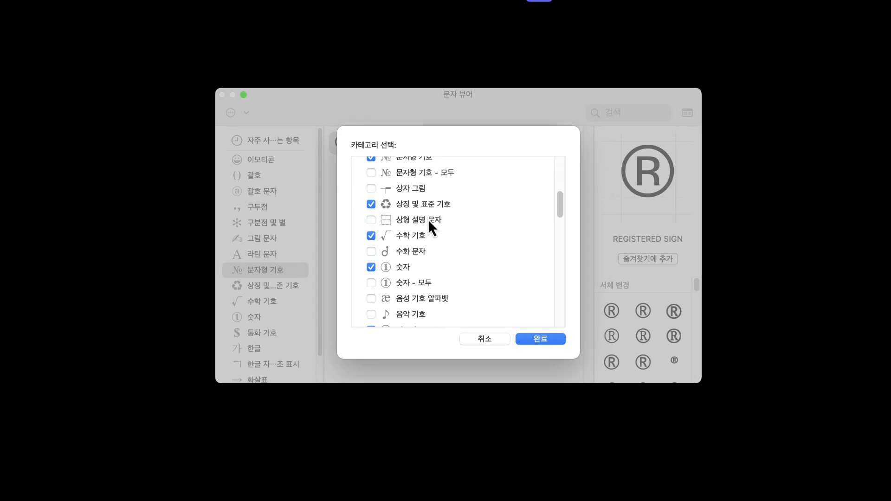
pyautogui.scroll(-5, 428, 219)
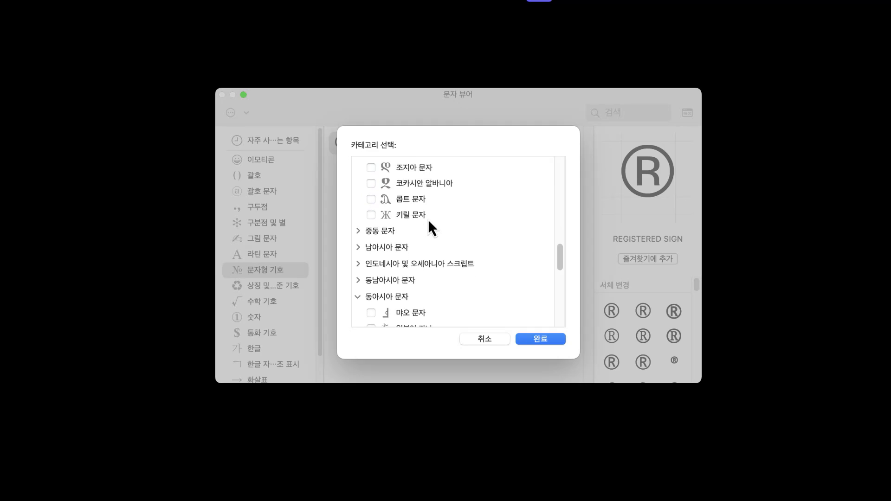
pyautogui.scroll(8, 428, 220)
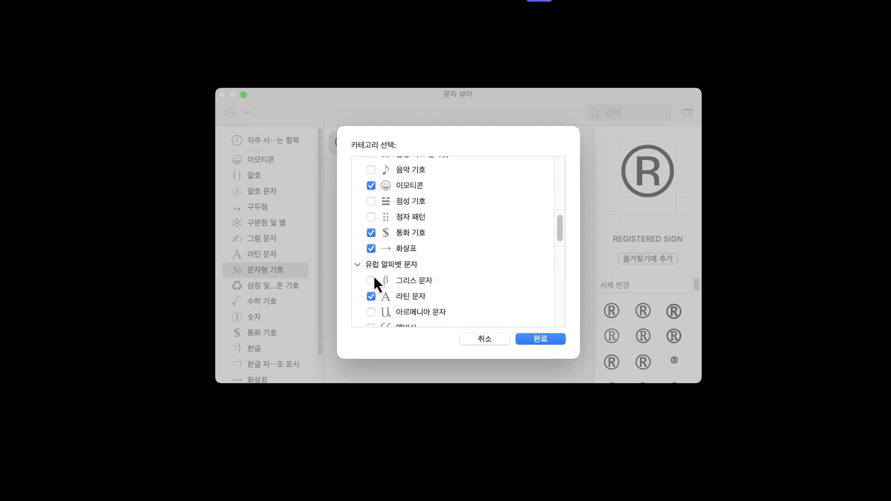
pyautogui.click(529, 348)
pyautogui.scroll(-3, 282, 297)
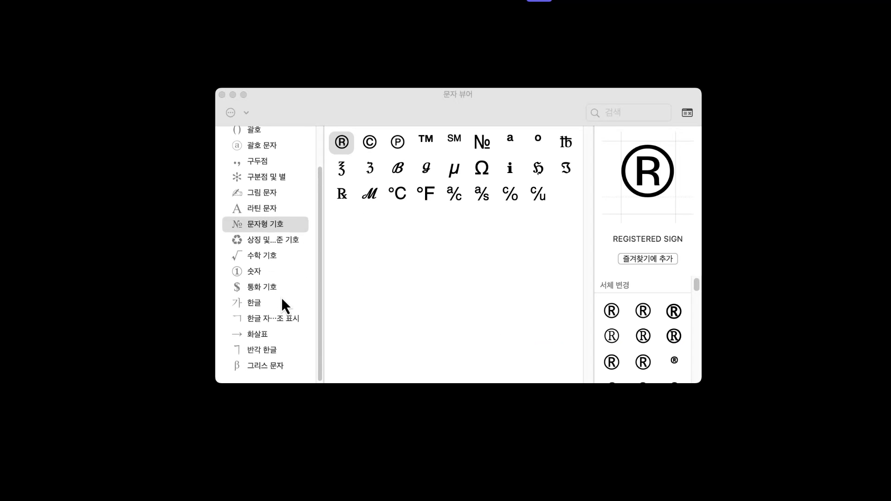
# Step: Open the 그리스 문자 category and browse its characters
pyautogui.click(263, 368)
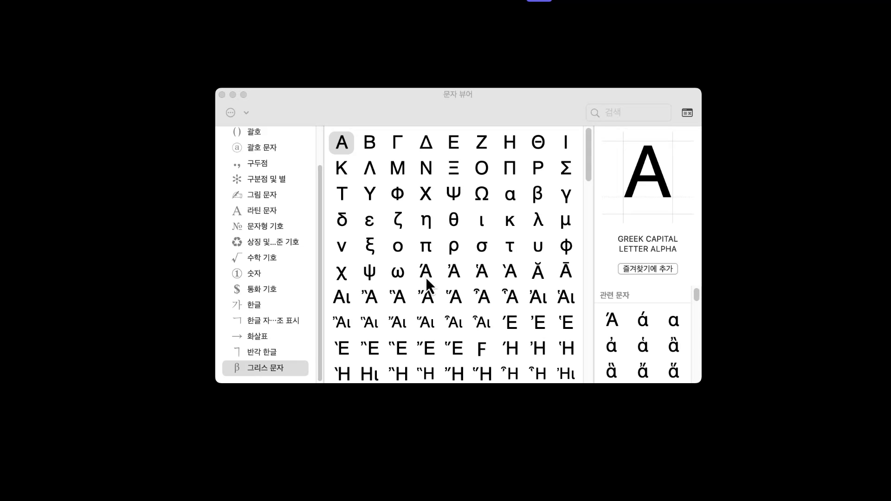
pyautogui.scroll(-10, 432, 275)
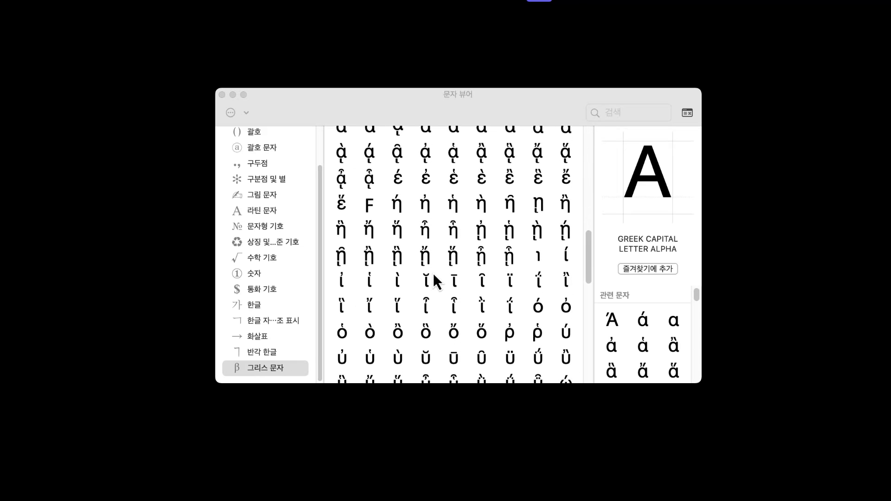
pyautogui.scroll(15, 433, 272)
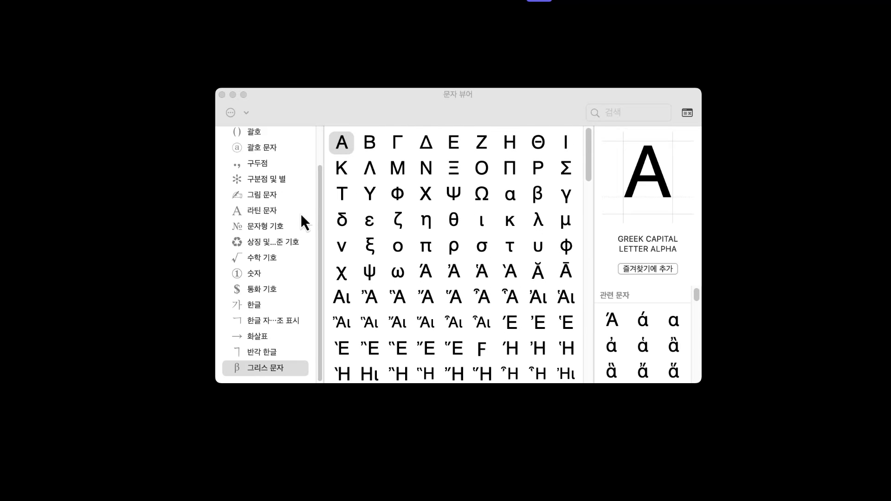
pyautogui.scroll(3, 318, 193)
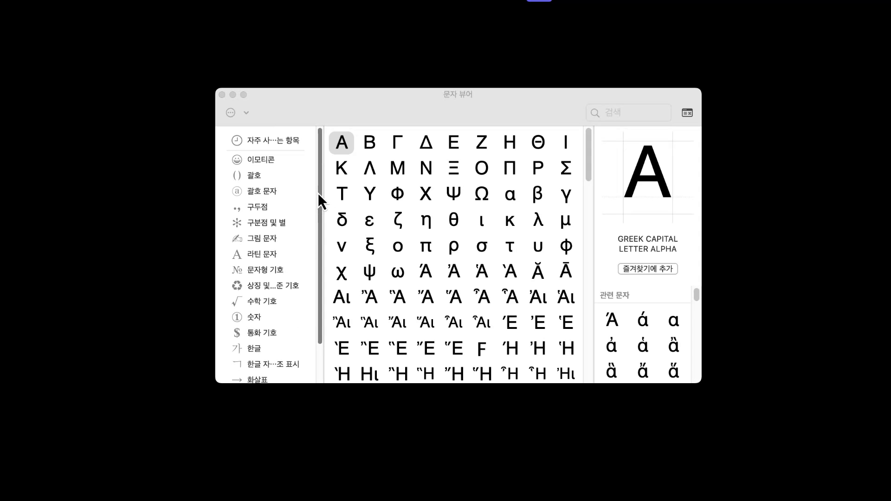
# Step: Clear the frequently used characters list and open the 구분점 및 별 category
pyautogui.click(282, 146)
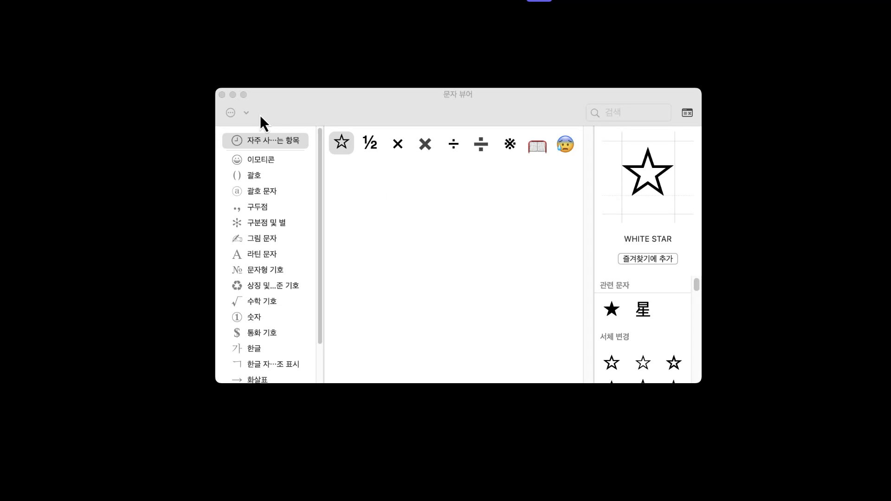
pyautogui.click(244, 113)
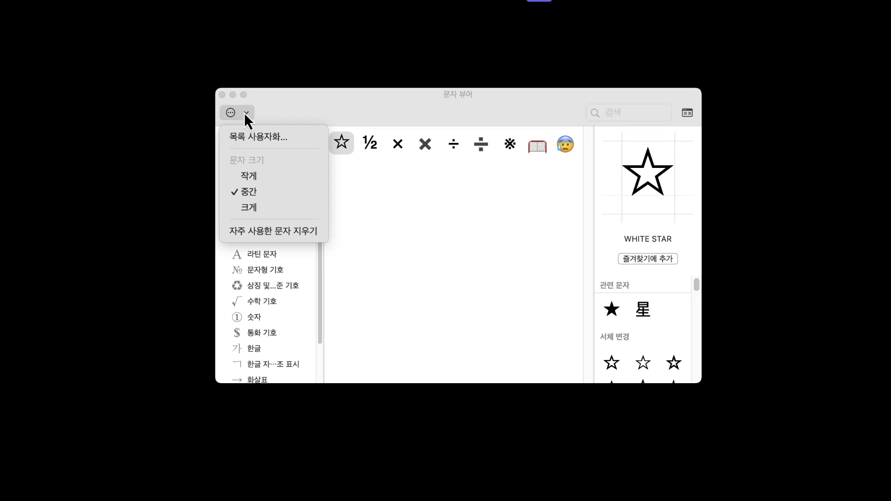
pyautogui.click(275, 231)
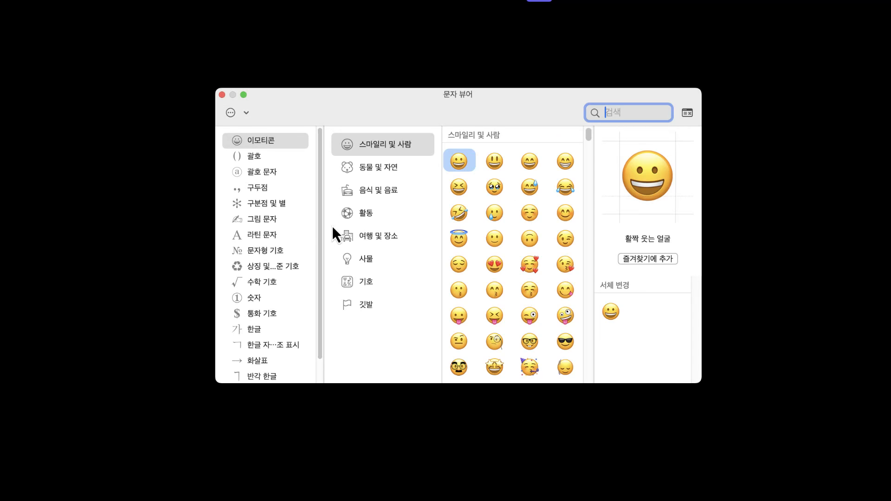
pyautogui.click(277, 208)
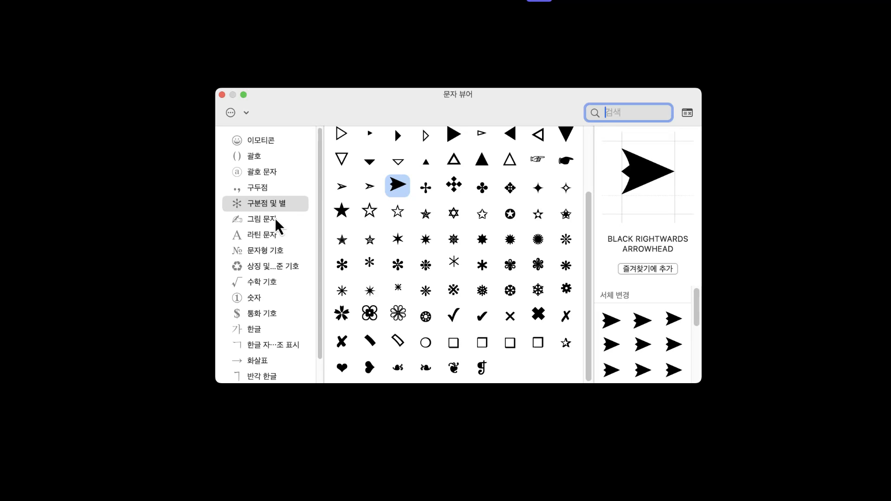
# Step: Add the white star from the 구분점 및 별 category to the Character Viewer favorites
pyautogui.click(275, 219)
pyautogui.click(271, 202)
pyautogui.click(372, 219)
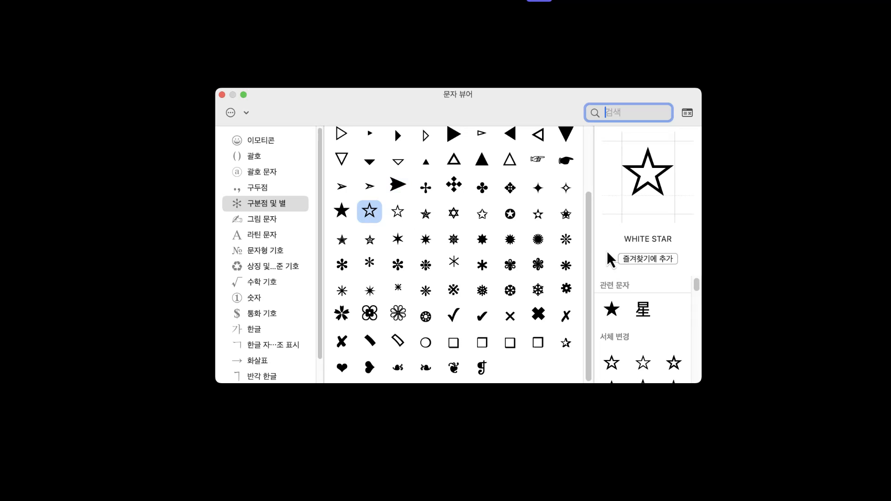
pyautogui.click(654, 264)
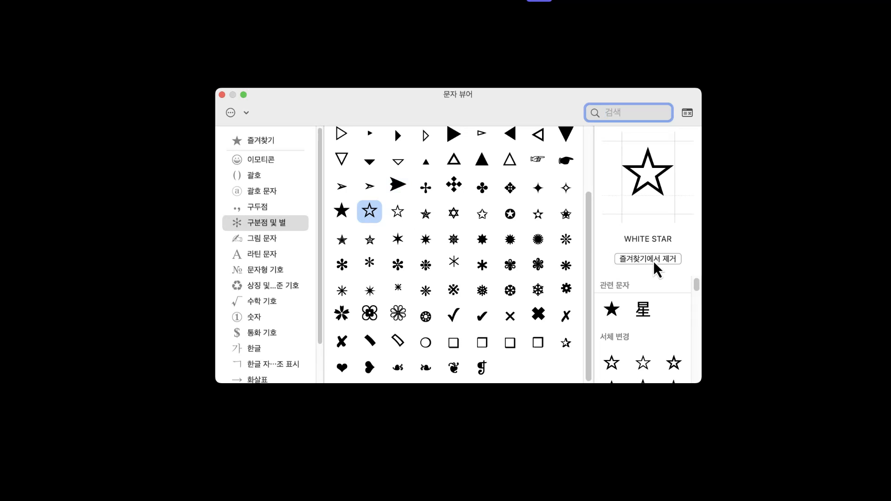
# Step: Open the 즐겨찾기 category and remove the white star from favorites
pyautogui.click(265, 144)
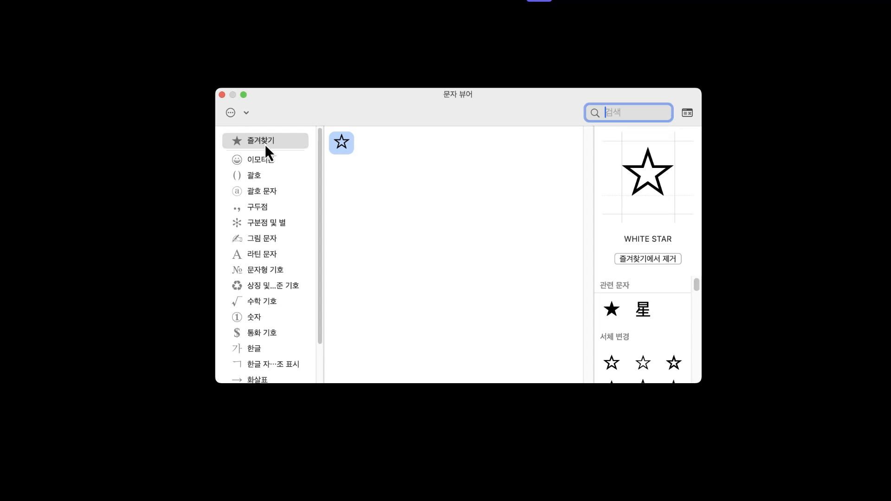
pyautogui.click(636, 260)
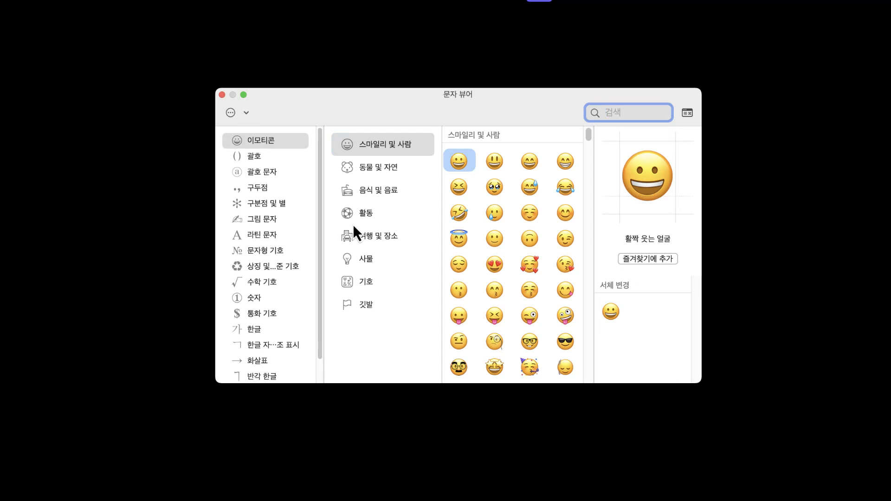
# Step: Add the grinning face emoji and the white star from the 그림 문자 category to favorites
pyautogui.click(647, 261)
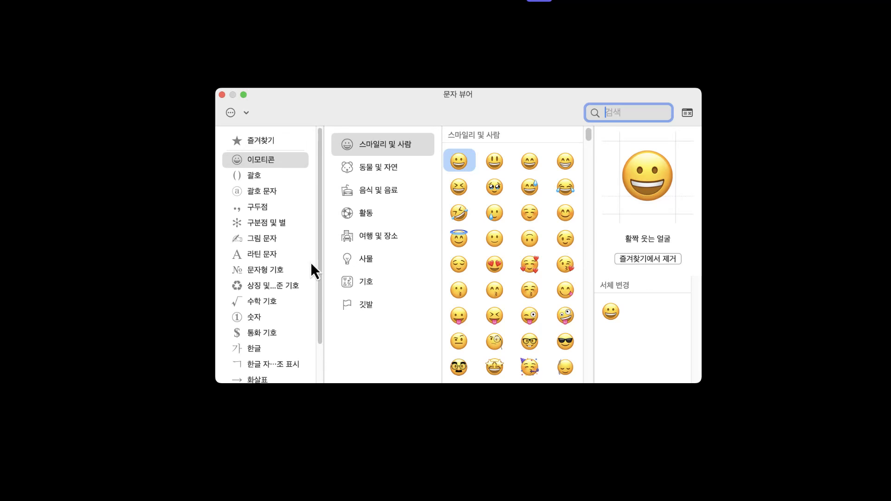
pyautogui.click(267, 239)
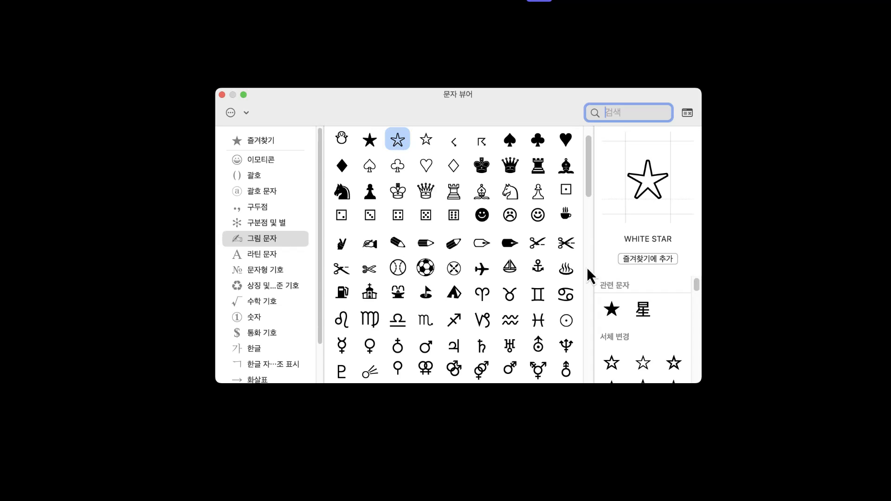
pyautogui.click(635, 261)
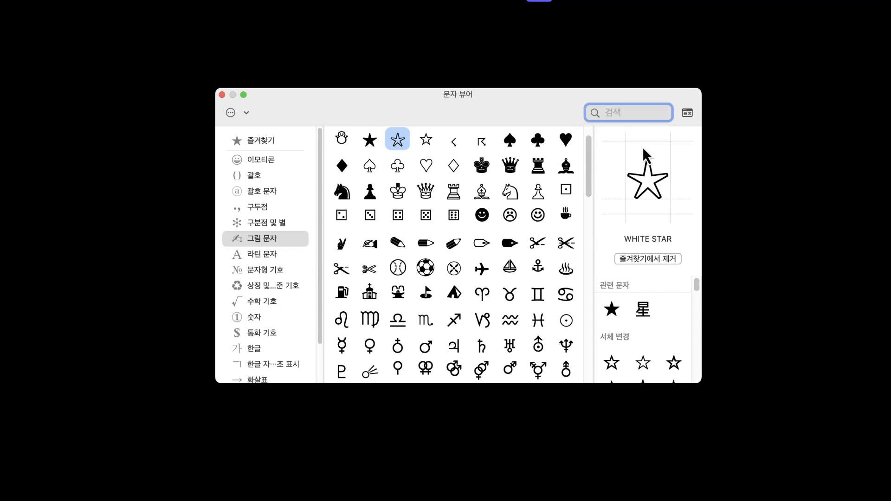
# Step: Switch to the compact emoji picker, view its favorites section, and switch back to the full Character Viewer
pyautogui.click(687, 113)
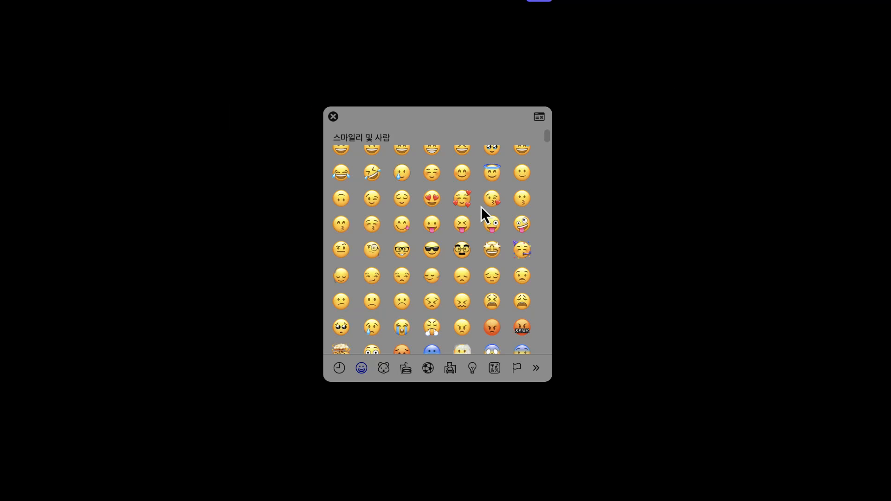
pyautogui.scroll(4, 480, 207)
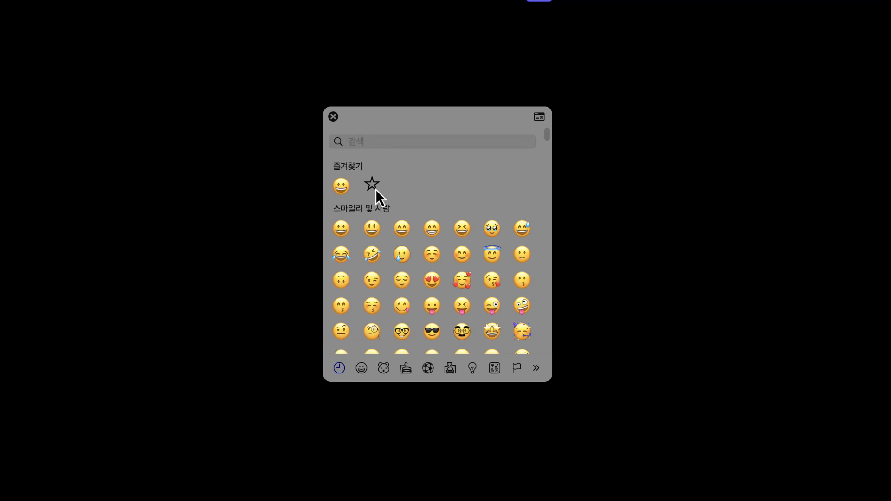
pyautogui.click(537, 120)
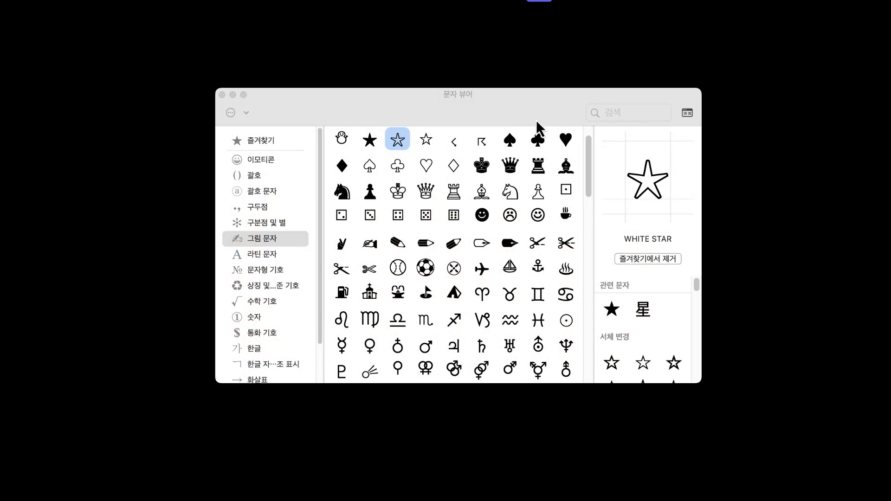
# Step: Open the 즐겨찾기 category, remove the white star from favorites, and select the grinning face
pyautogui.click(260, 141)
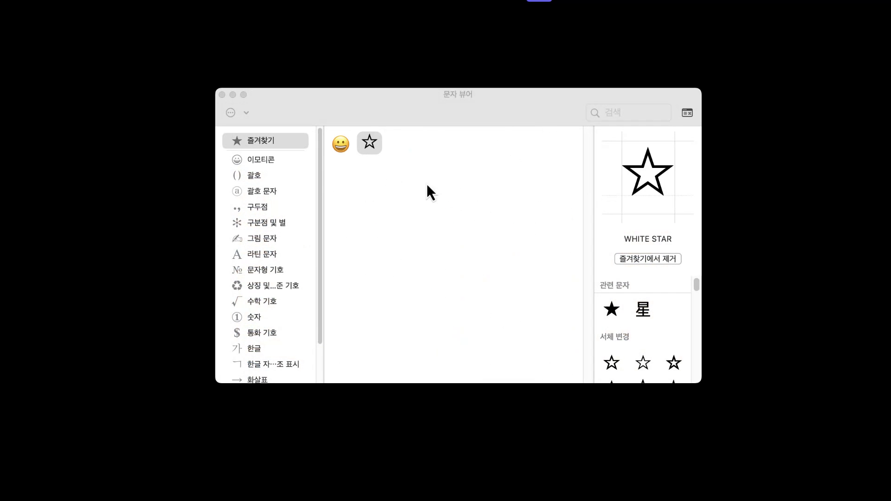
pyautogui.click(656, 260)
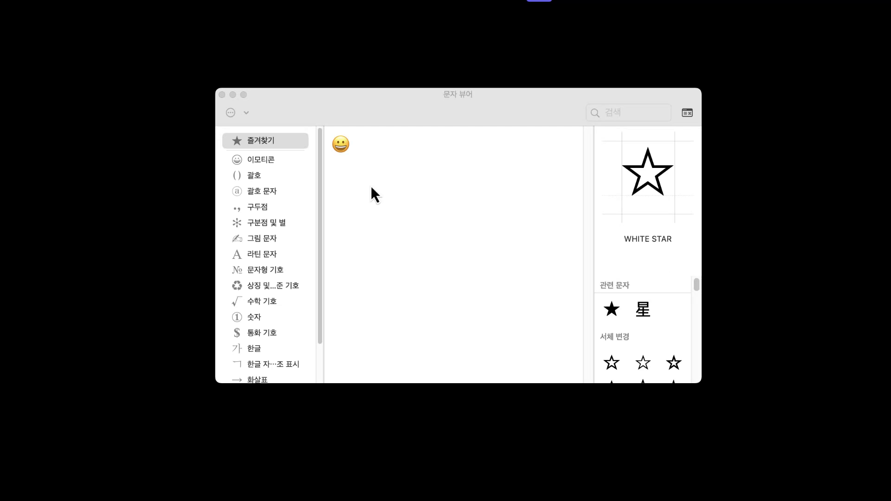
pyautogui.click(340, 147)
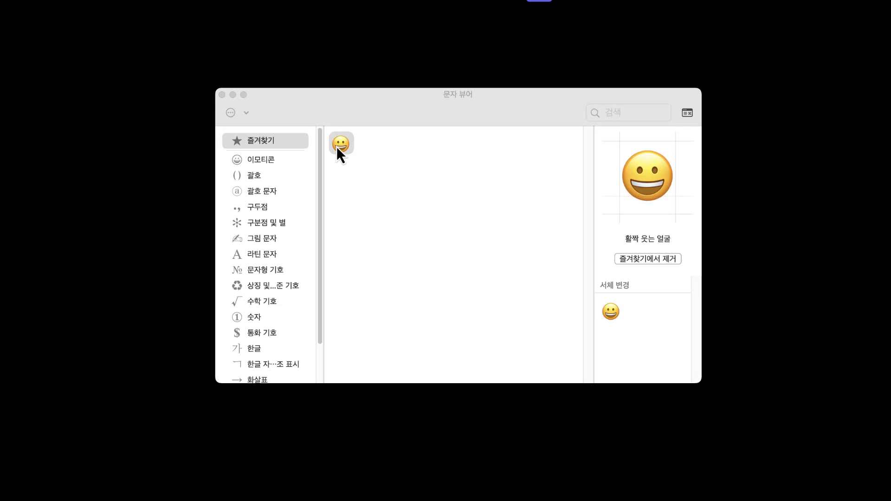
# Step: Open the 괄호 category and inspect the right black lenticular bracket's details
pyautogui.click(251, 176)
pyautogui.click(484, 197)
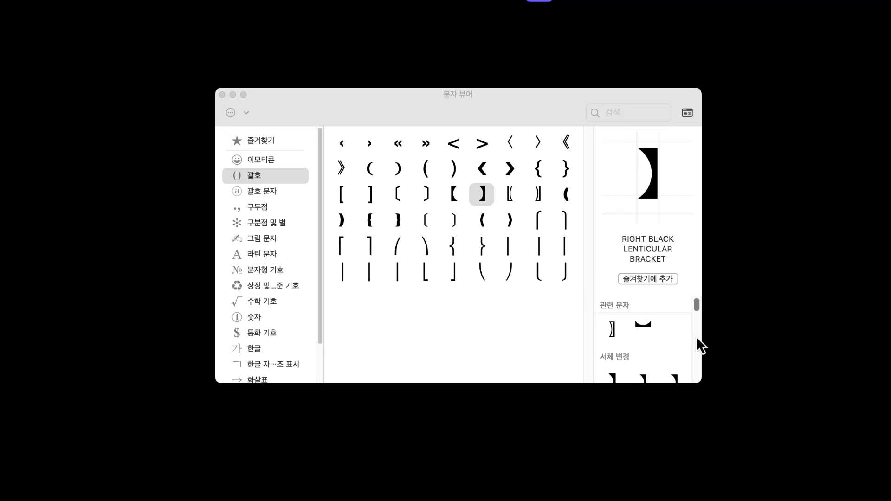
pyautogui.scroll(-3, 698, 309)
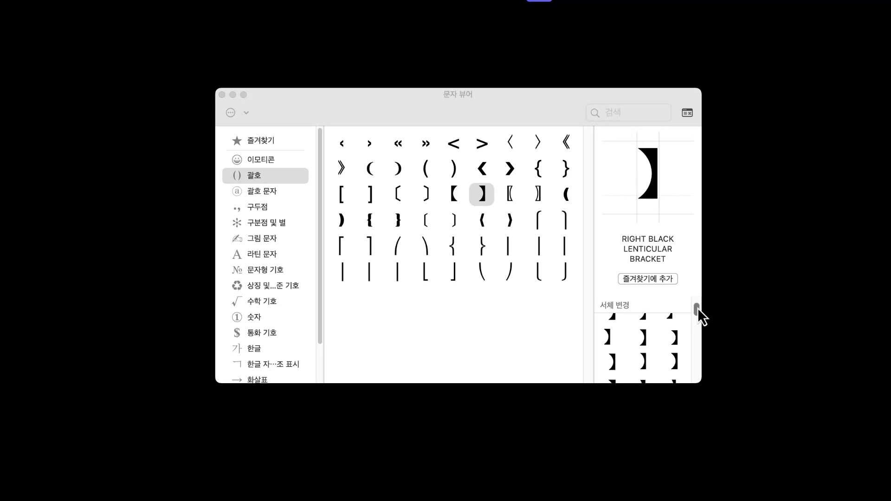
pyautogui.scroll(-3, 698, 320)
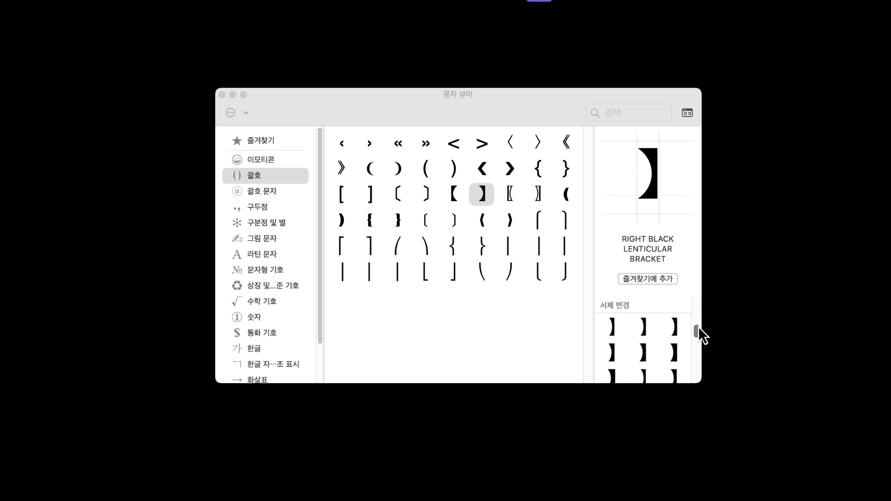
# Step: Insert the ₩ sign on the blank line at the end of the document
pyautogui.click(283, 330)
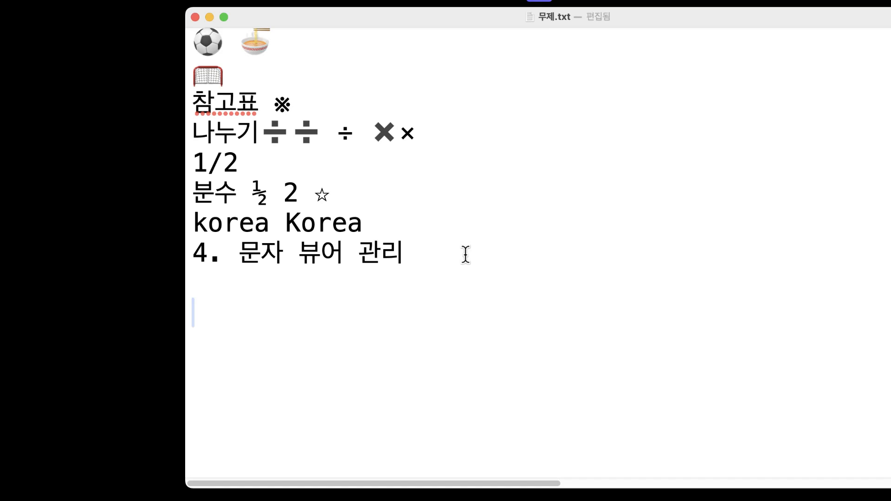
pyautogui.write('₩')
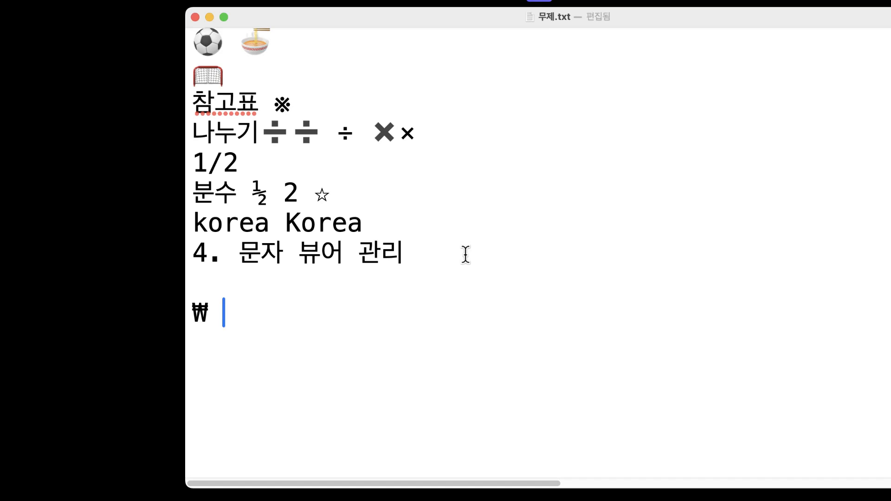
# Step: Open the compact emoji picker and enter 원 after the won sign, clearing the picker's search
pyautogui.press('ctrl+super+space')
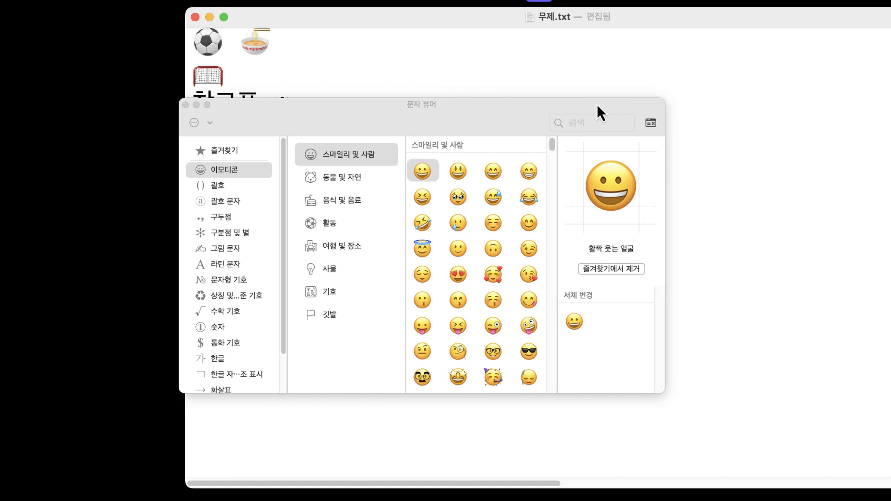
pyautogui.click(652, 124)
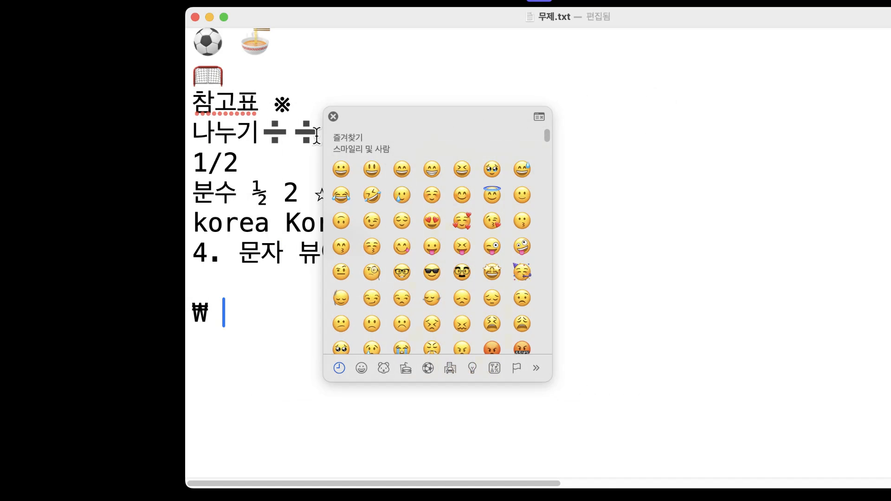
pyautogui.write('원')
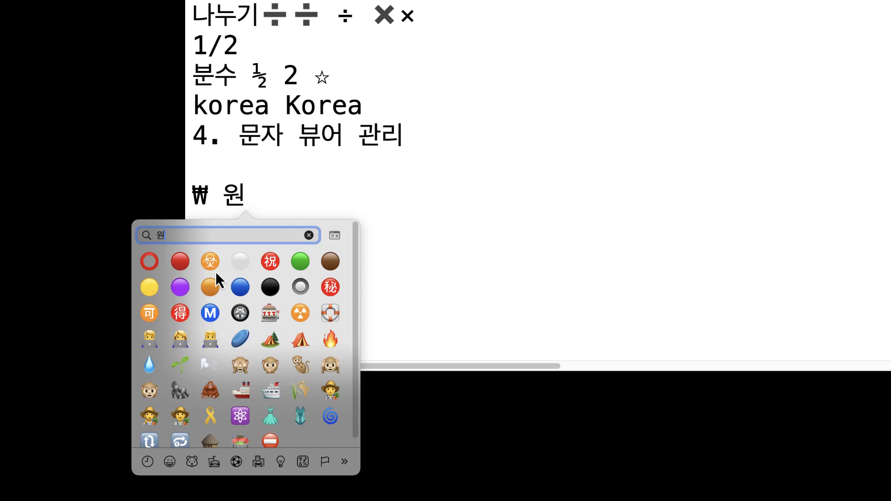
pyautogui.press('BackSpace')
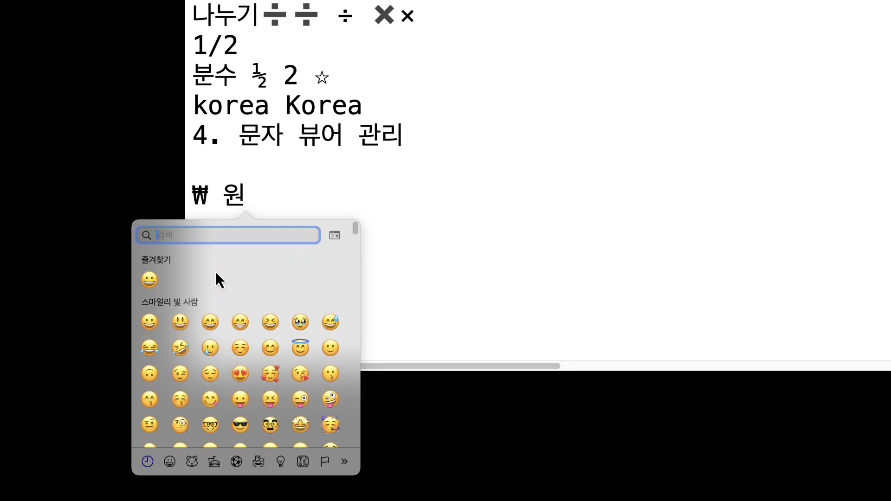
# Step: Search the emoji picker for won and insert the ₩ sign after 원
pyautogui.press('capslock')
pyautogui.write('won')
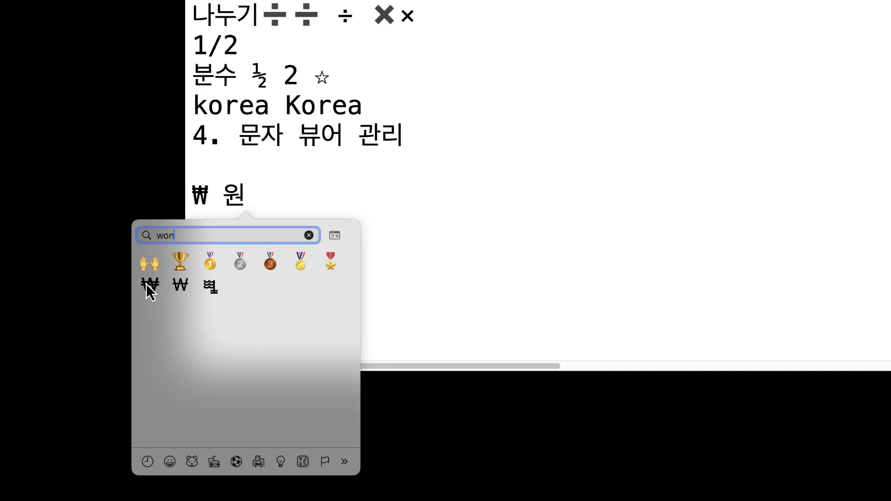
pyautogui.click(181, 286)
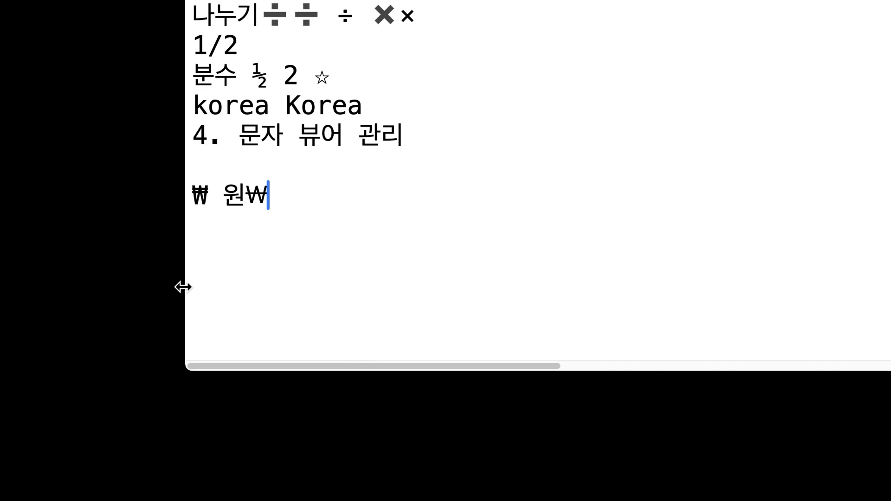
# Step: Select the newly inserted ₩ sign to compare it with the first one
pyautogui.click(250, 203)
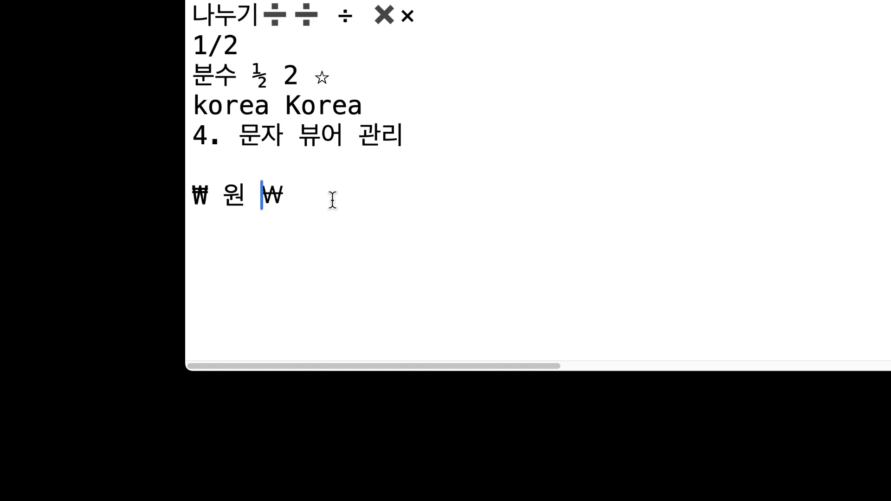
pyautogui.hotkey('shift', 'Right')
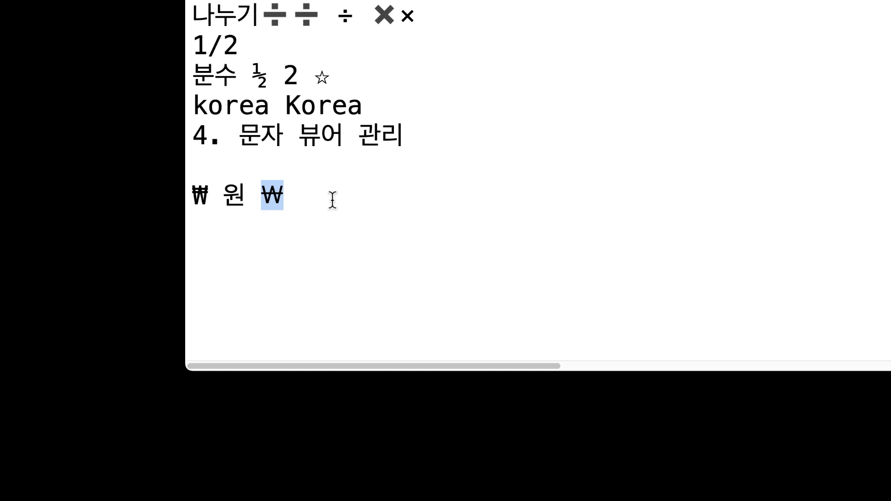
pyautogui.press('Right')
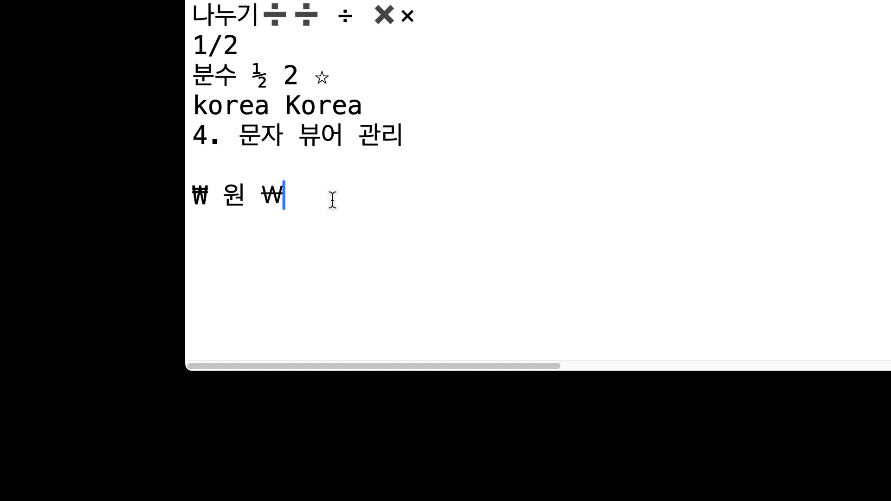
# Step: Select the heading text 문자 뷰어 관리, then place the cursor after the goal net emoji line
pyautogui.press('Up')
pyautogui.press('Up')
pyautogui.press('Up')
pyautogui.press('Up')
pyautogui.press('Down')
pyautogui.press('Down')
pyautogui.press('Left')
pyautogui.press('Left')
pyautogui.hotkey('shift', 'Right')
pyautogui.hotkey('shift', 'Right')
pyautogui.hotkey('shift', 'Right')
pyautogui.hotkey('shift', 'Right')
pyautogui.hotkey('shift', 'Right')
pyautogui.hotkey('shift', 'Right')
pyautogui.hotkey('shift', 'Right')
pyautogui.hotkey('shift', 'Right')
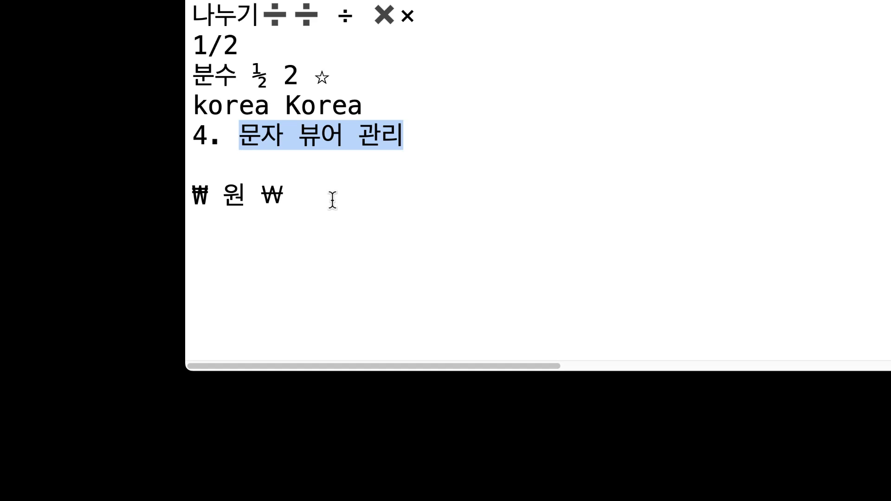
pyautogui.scroll(10, 332, 201)
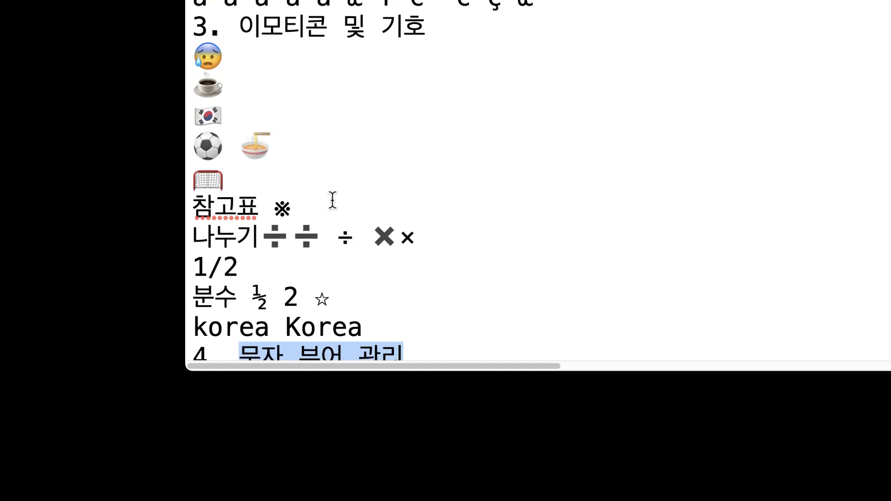
pyautogui.click(331, 185)
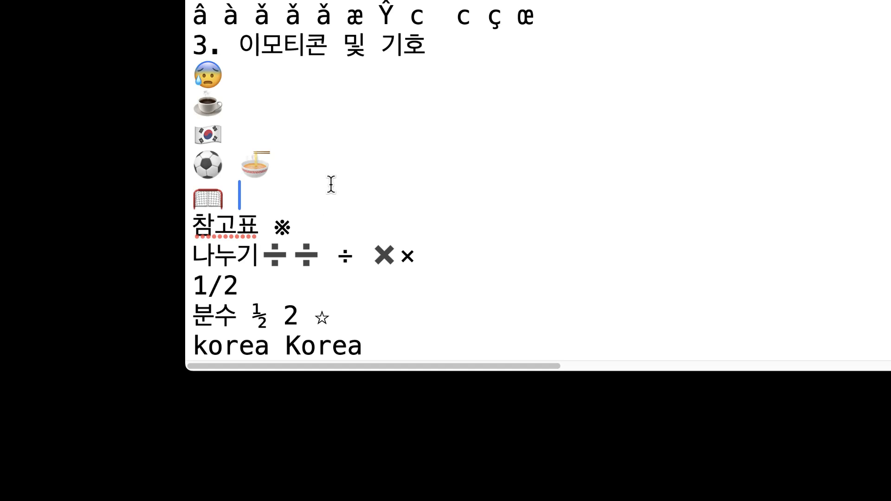